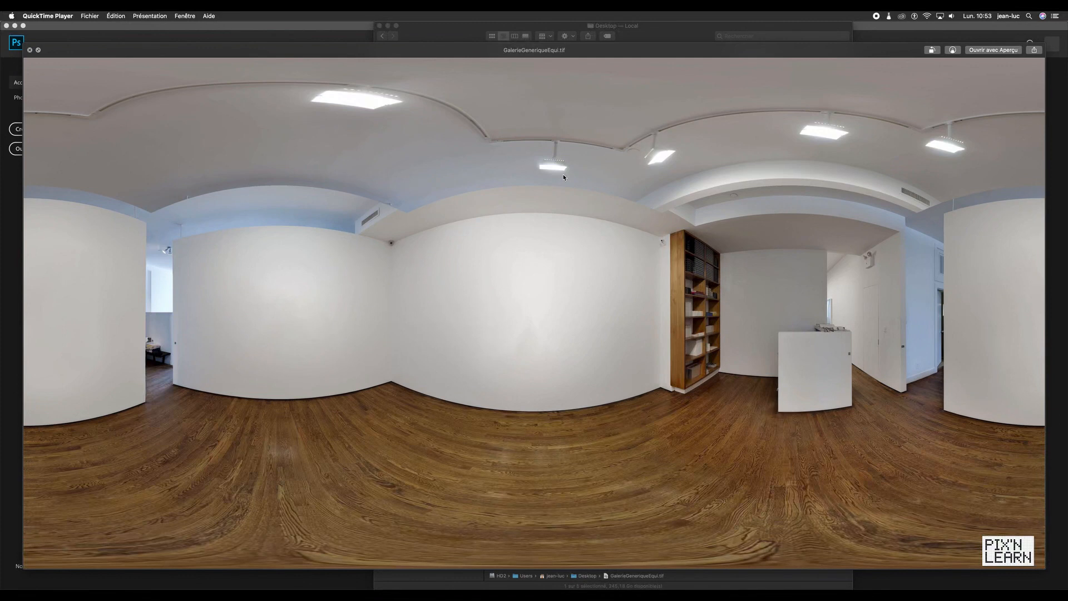
Close the image preview, switch to Photoshop and import GalerieGeneriqueEqui.tif from the Desktop as a spherical panorama.
click(30, 50)
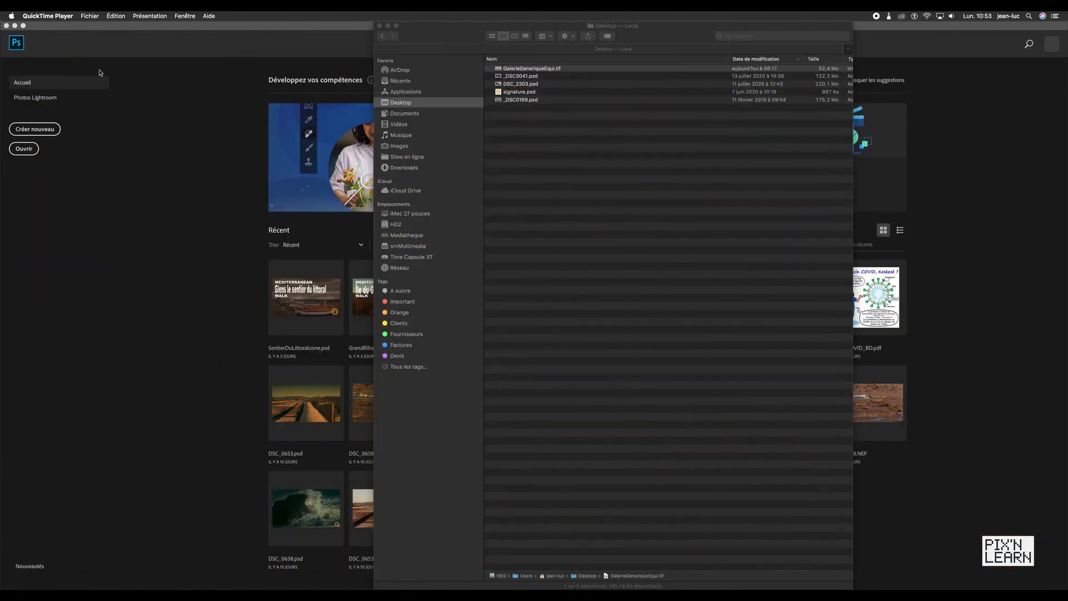
click(176, 78)
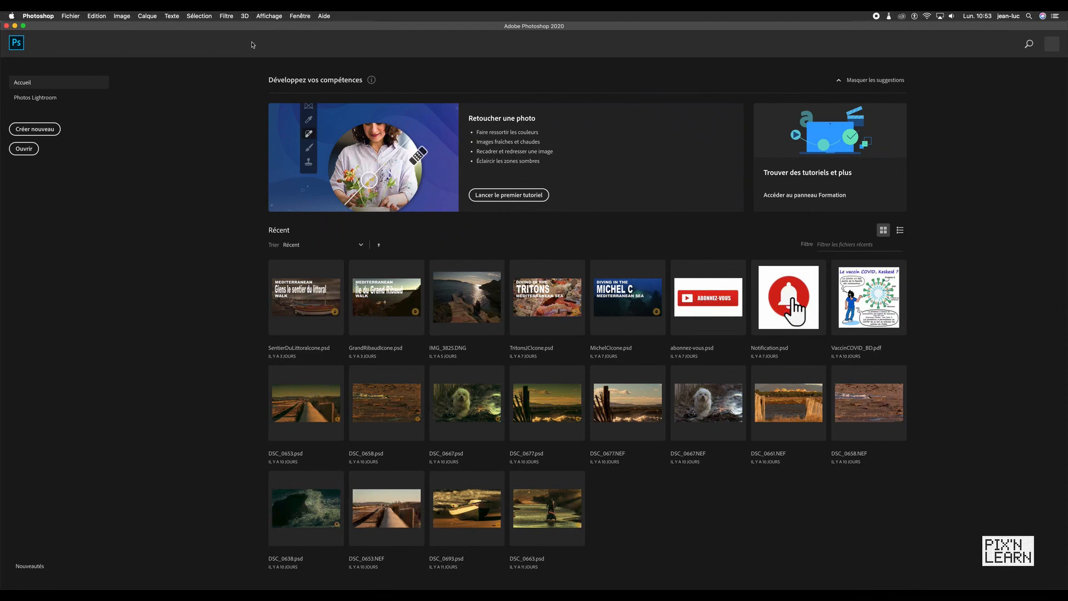
click(245, 16)
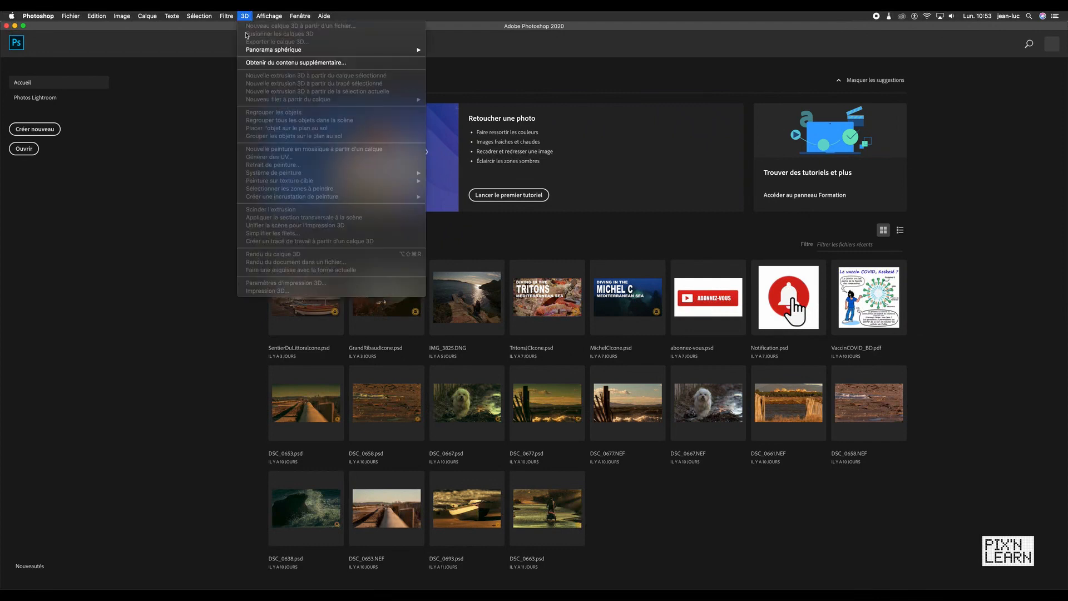
mouse_move(251, 51)
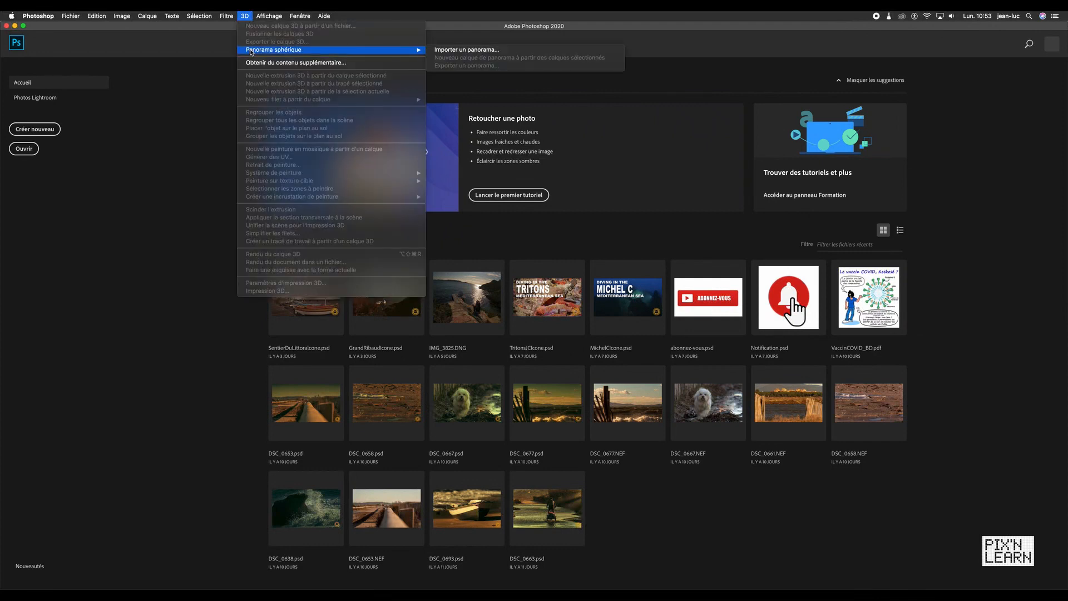
click(462, 52)
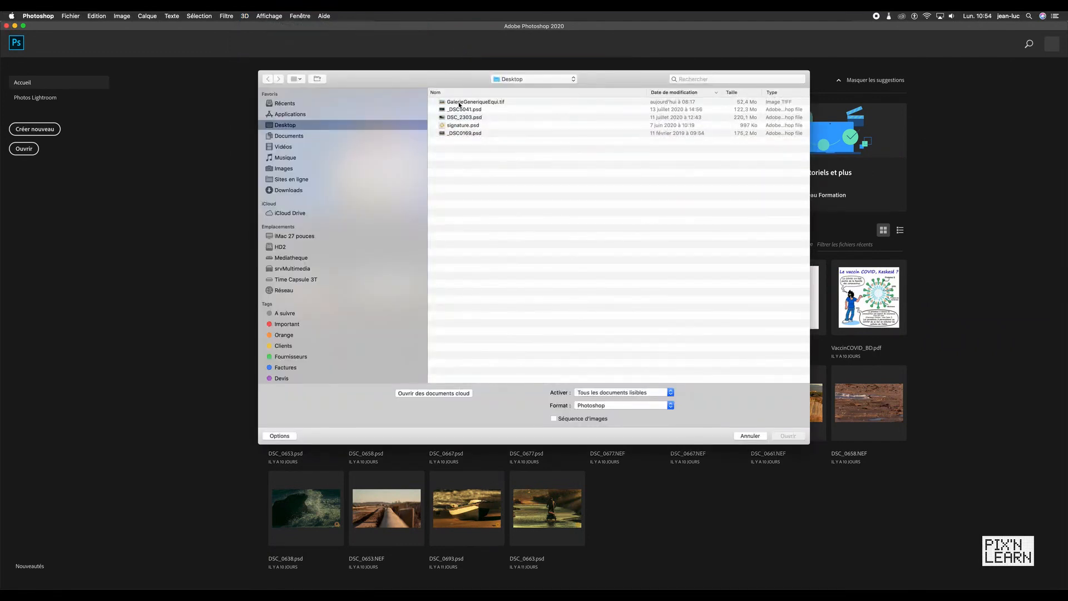
click(460, 104)
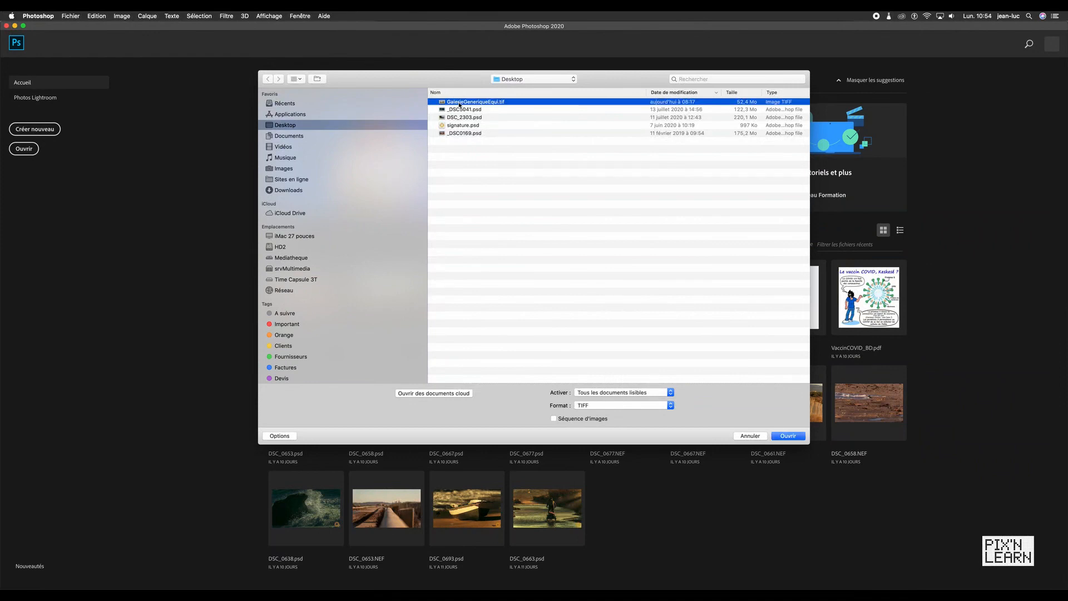
click(789, 436)
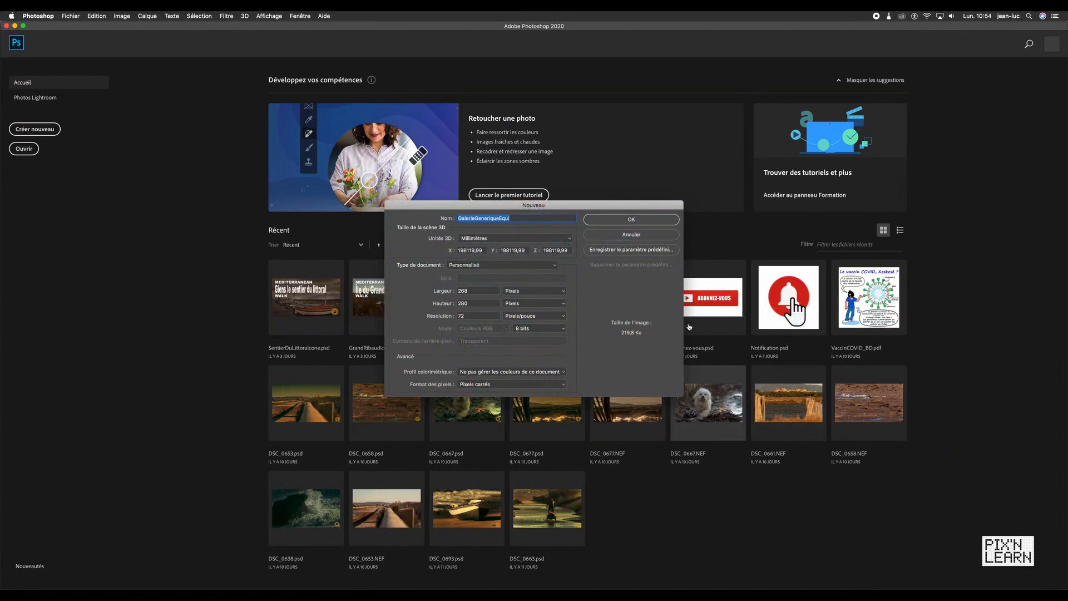
Set the new panorama document's size to 5120 pixels wide and 2560 pixels high, and create it.
click(485, 288)
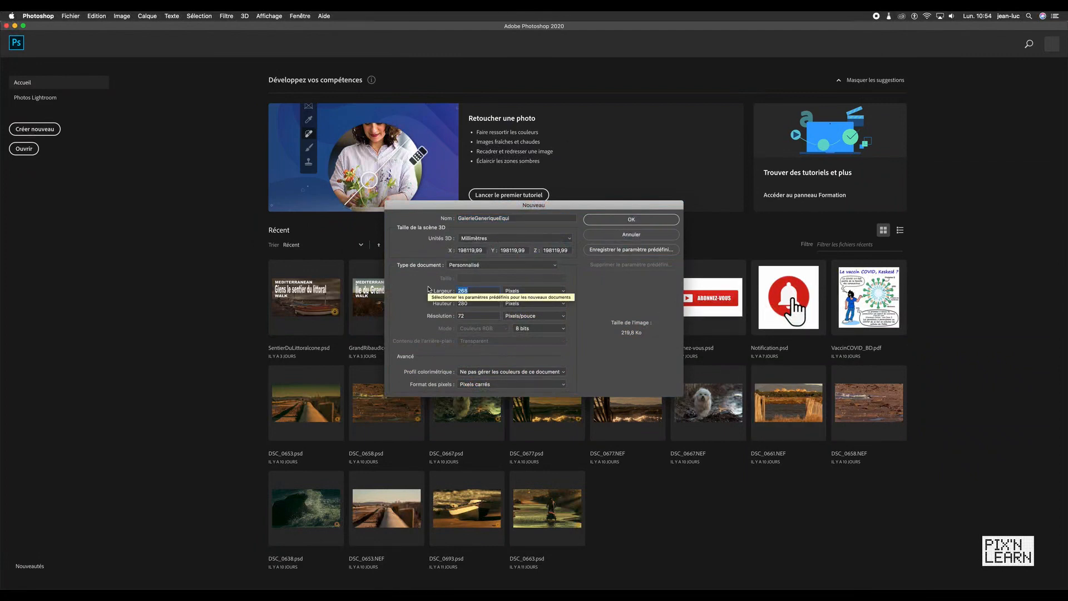
text(5120)
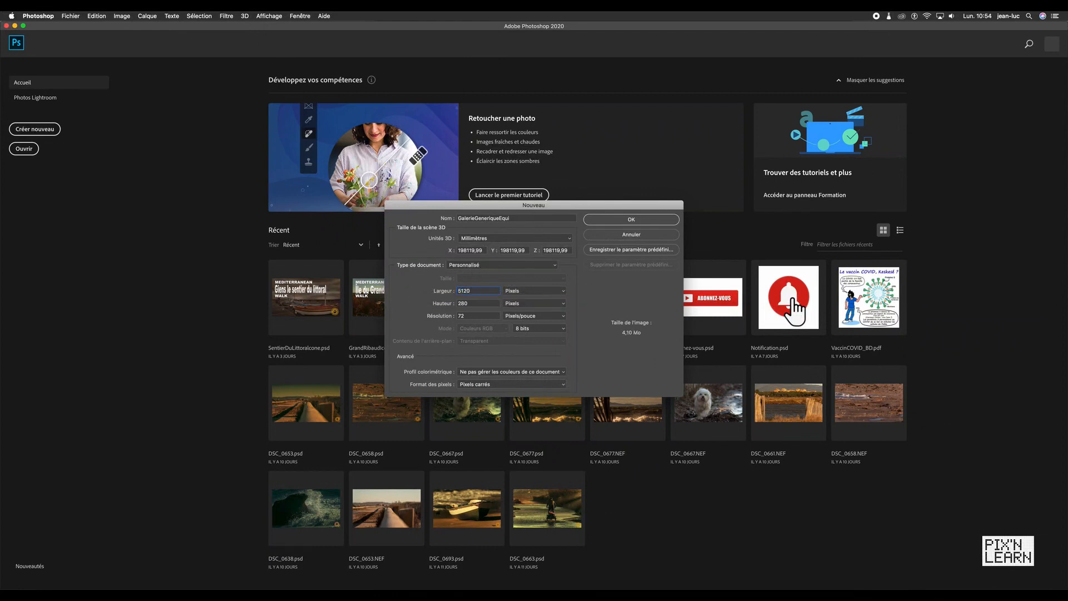
click(475, 303)
text(2560)
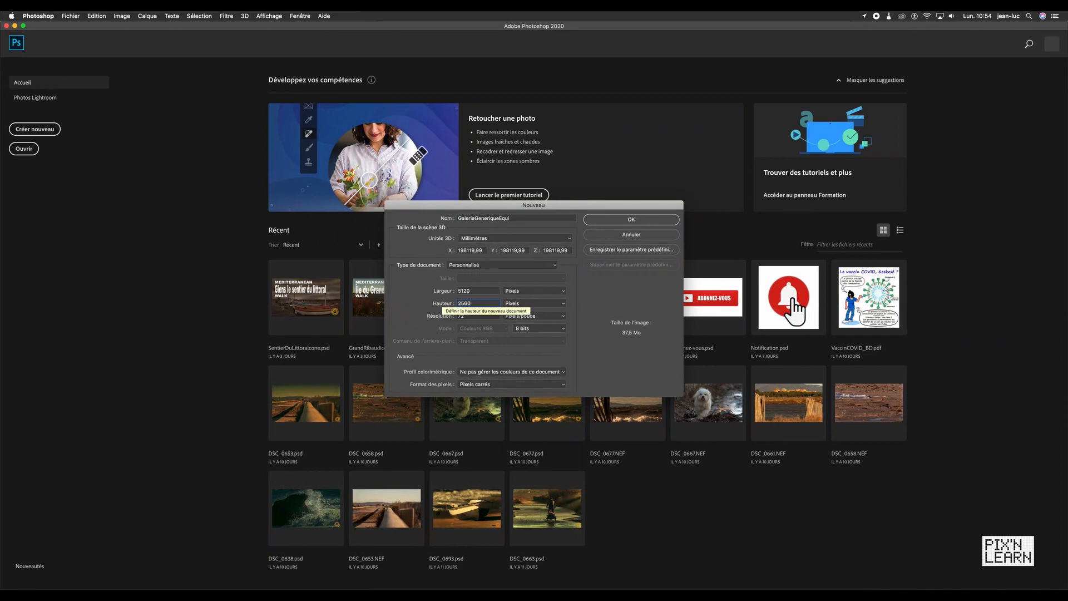
click(639, 220)
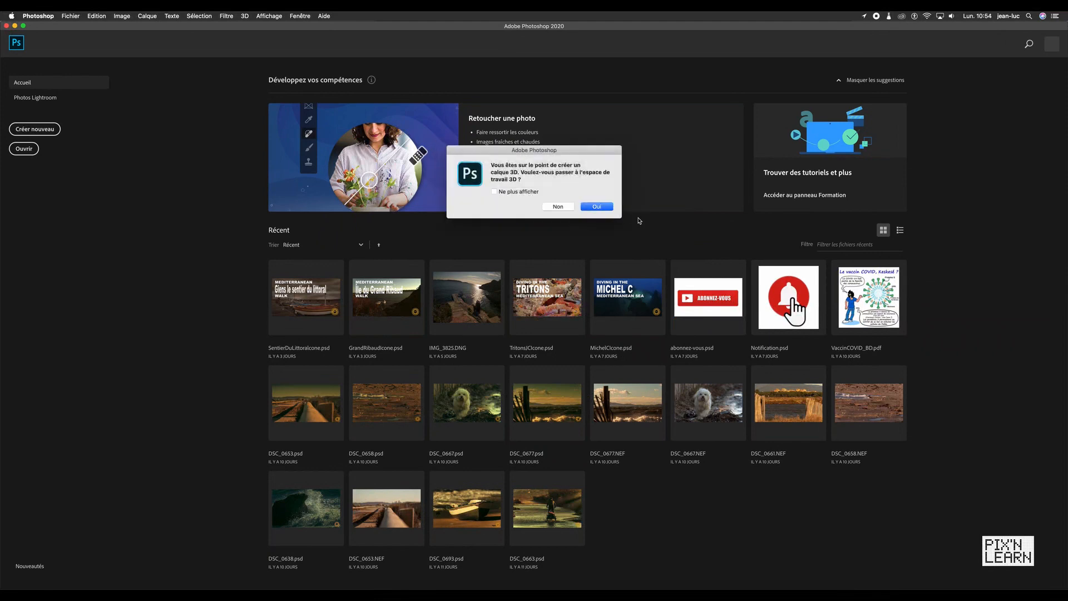
Accept the switch to the 3D workspace and keep the panorama's embedded sRGB IEC61966-2.1 colour profile.
click(596, 207)
click(597, 207)
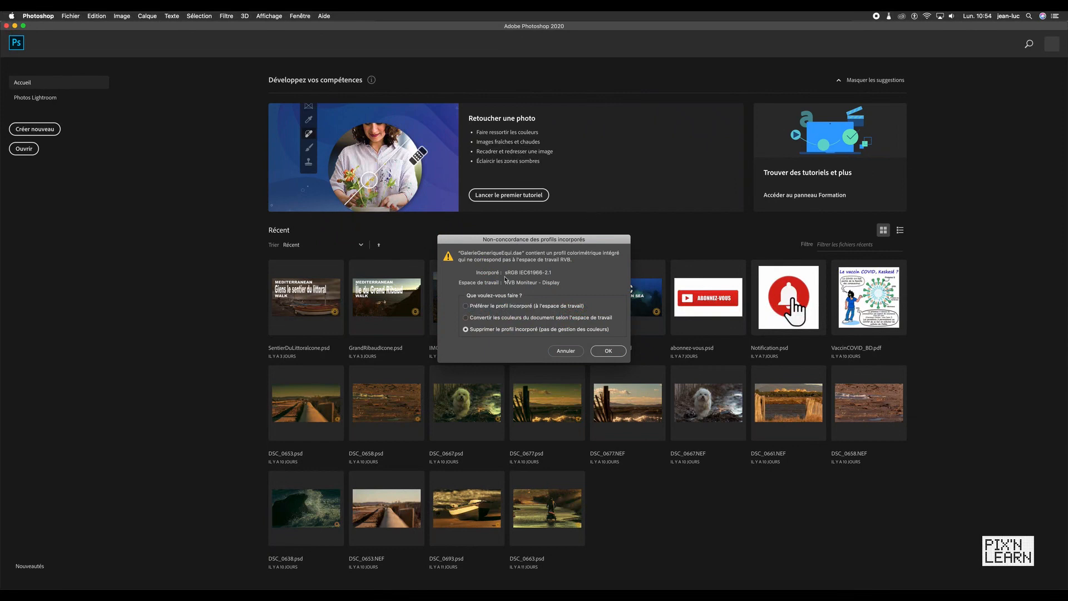
click(493, 307)
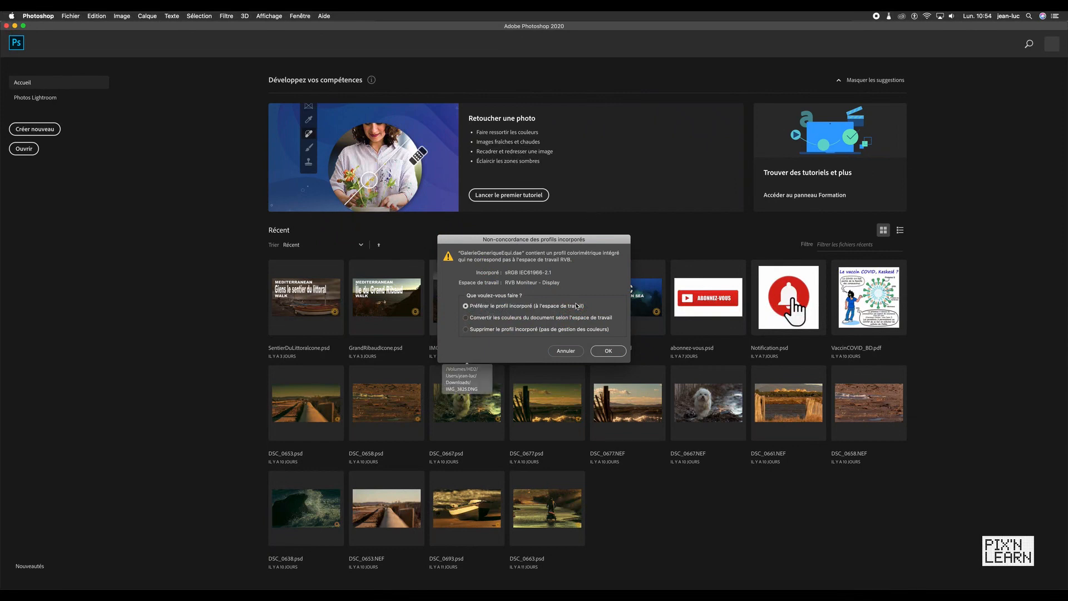
click(609, 351)
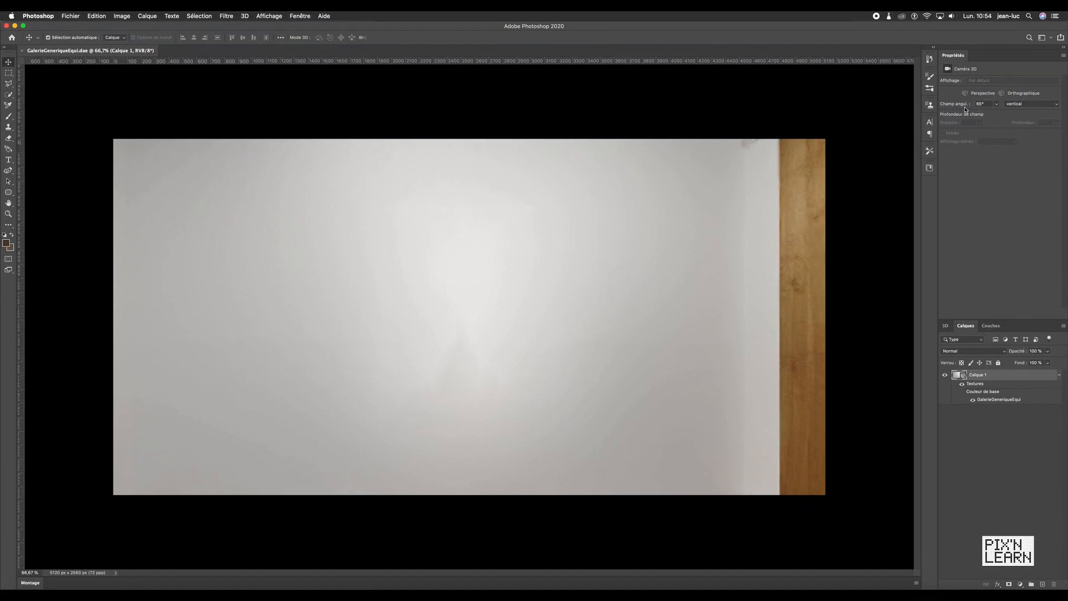
Set the 3D camera's vertical field of view to about 94.9° and place guides along the back wall's ceiling line and the bookcase's near edge.
click(997, 105)
drag(997, 115, 1005, 113)
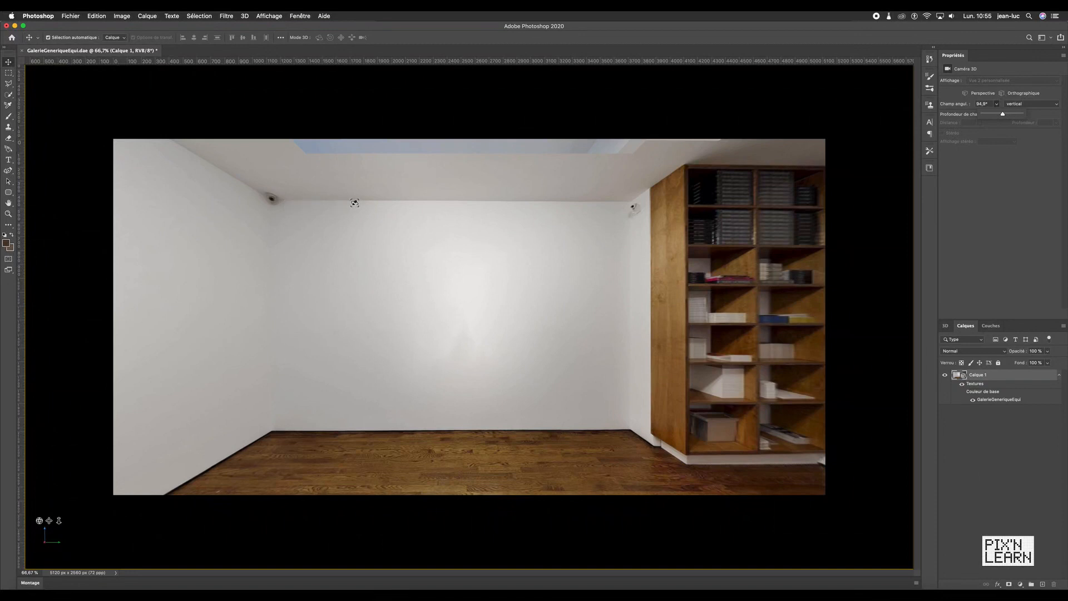
click(403, 62)
drag(402, 62, 401, 201)
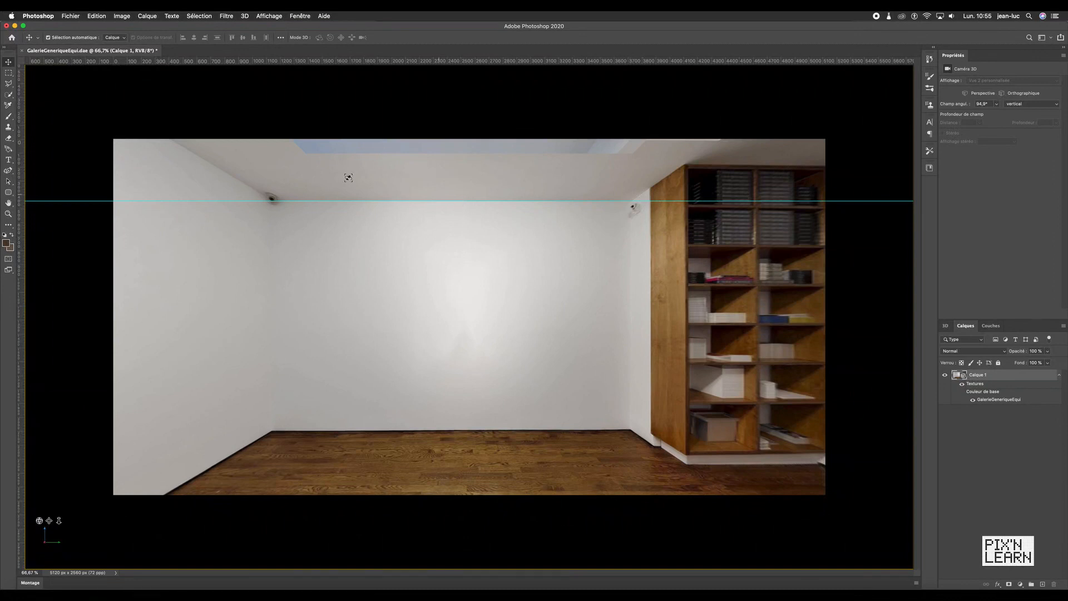
drag(20, 240, 651, 266)
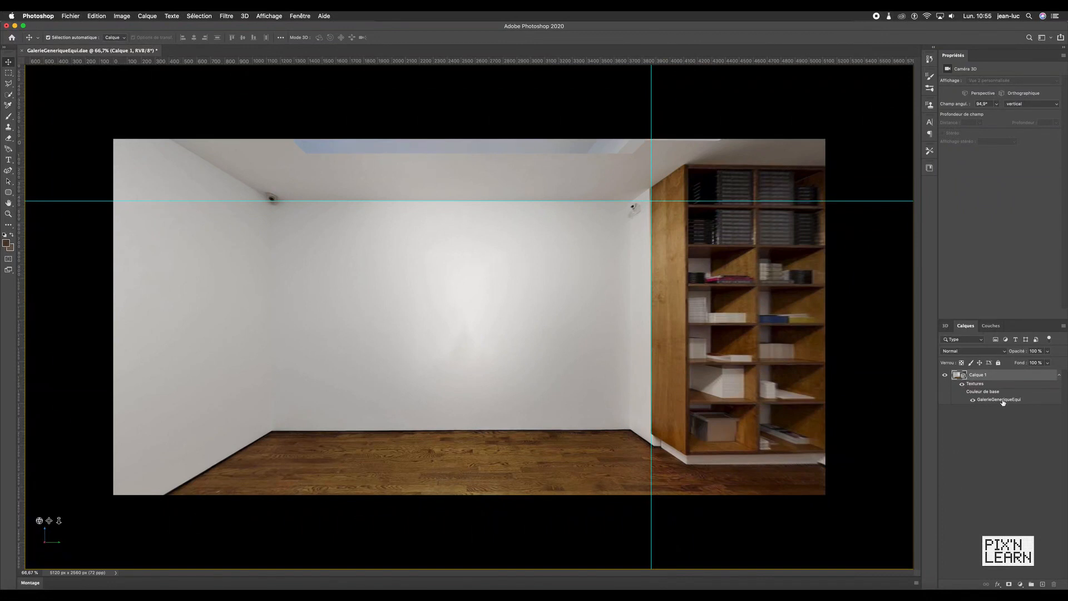
Open the GalerieGeneriqueEqui texture, add an empty layer to it, and close the texture document with its changes saved.
mouse_move(1003, 403)
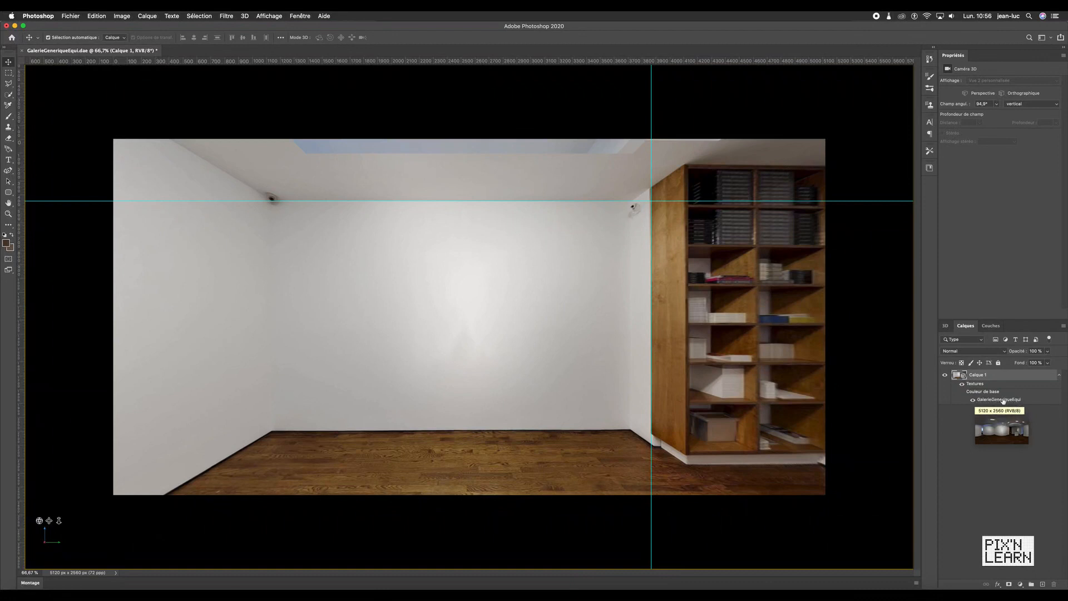
double_click(1002, 400)
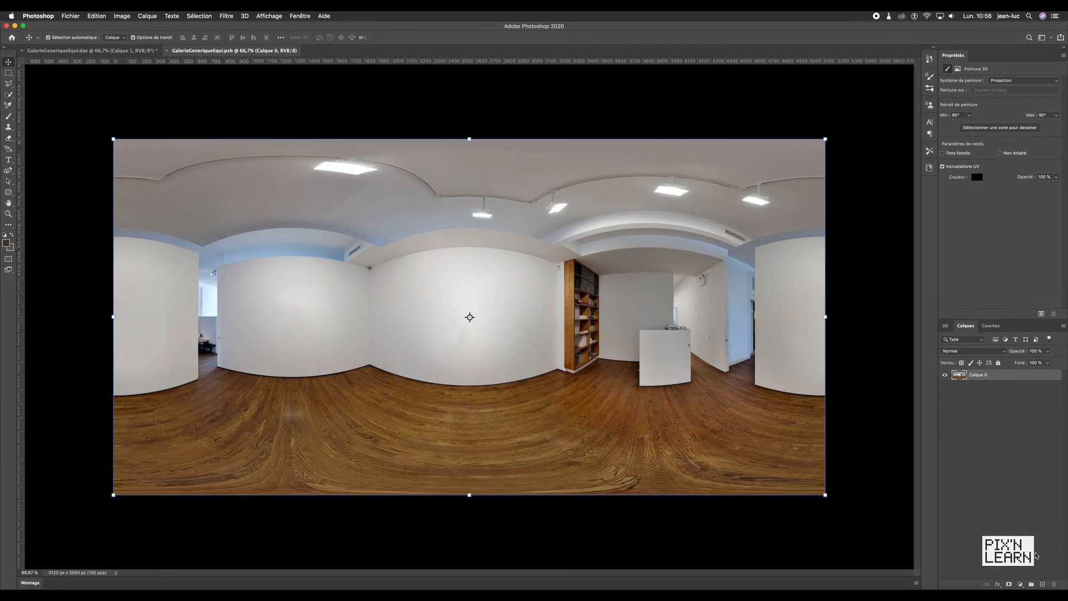
click(1043, 584)
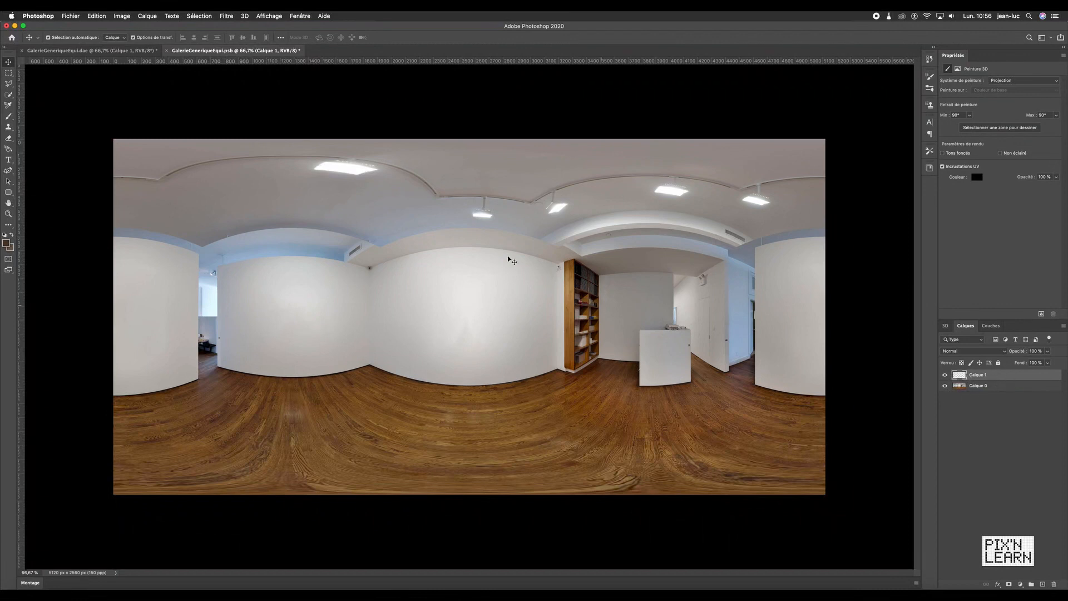
click(168, 51)
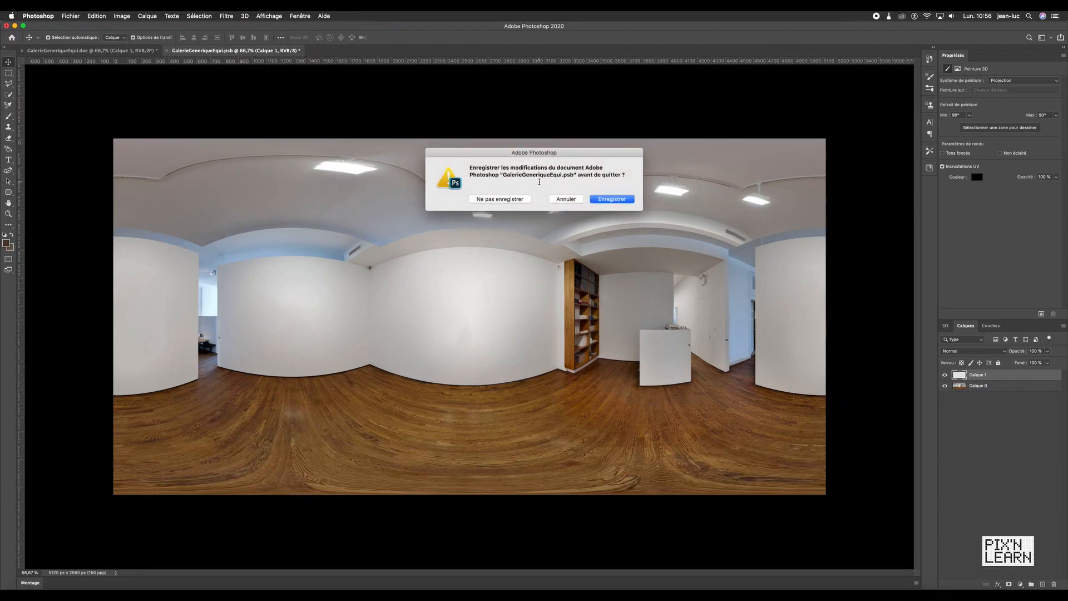
click(616, 201)
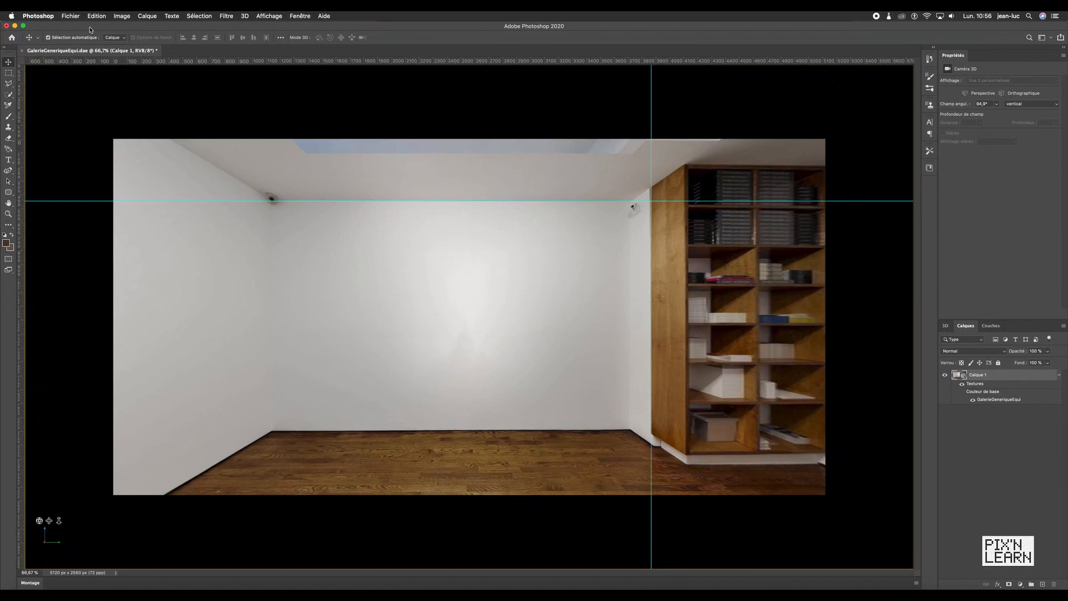
Open the seagull photo _DSC5041.psd from the Desktop, keeping its embedded Adobe RGB (1998) profile.
click(70, 16)
click(78, 35)
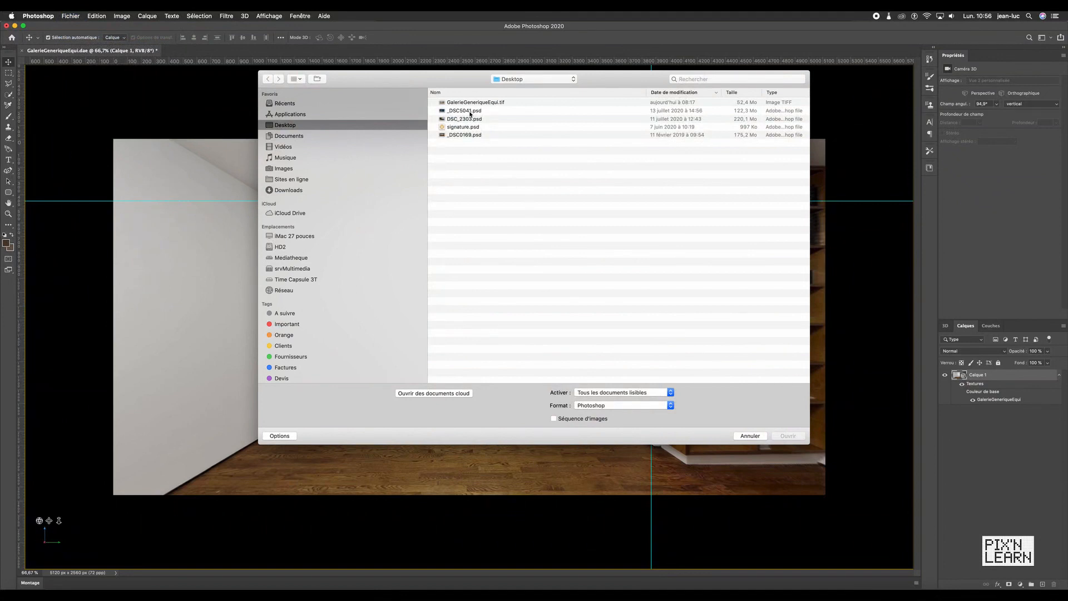
click(470, 114)
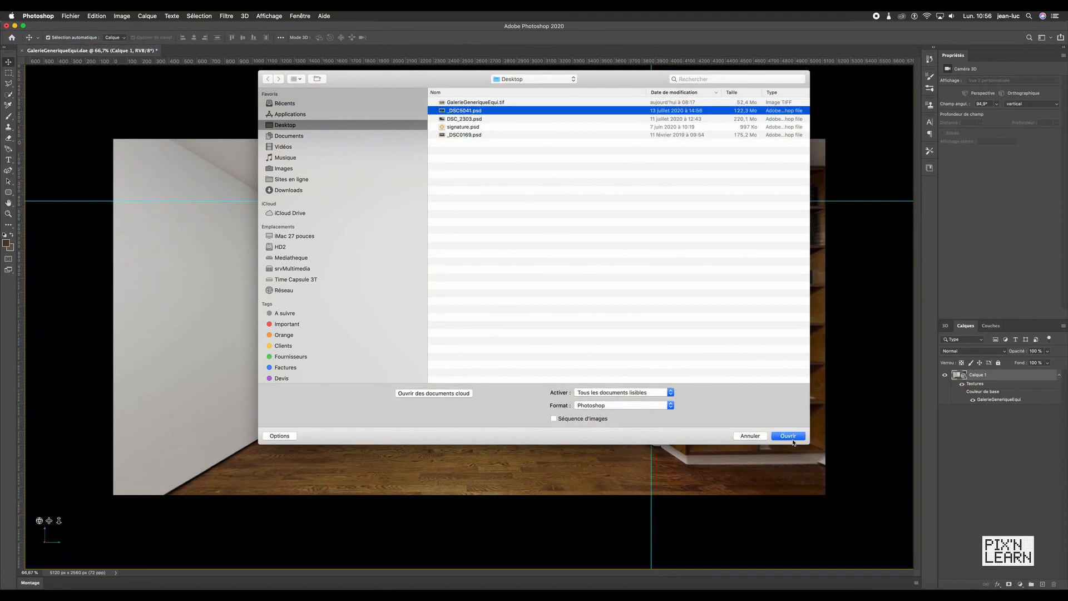
click(790, 437)
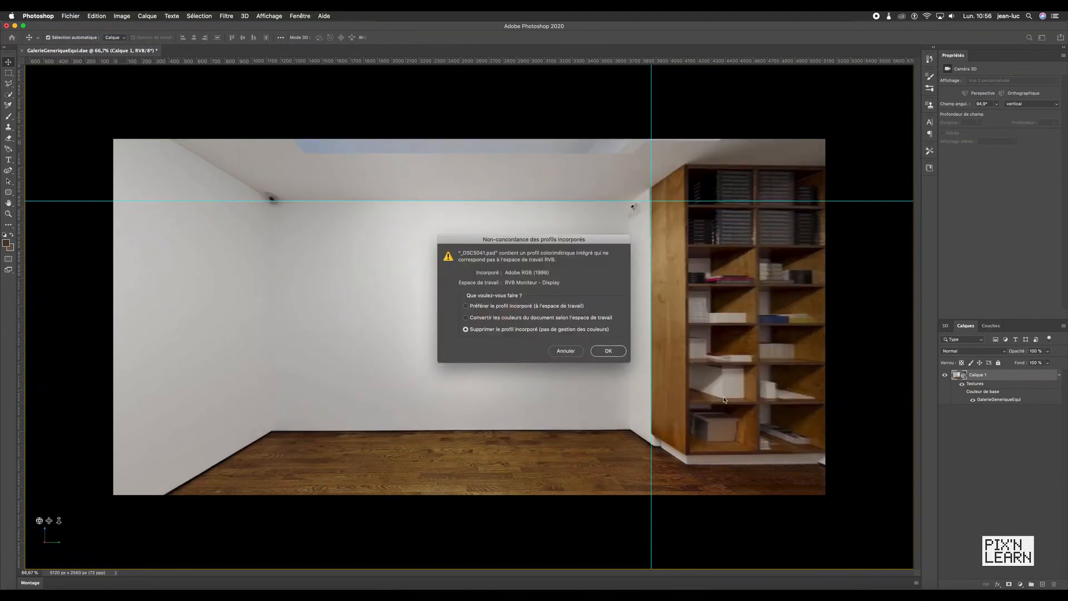
click(466, 306)
click(608, 351)
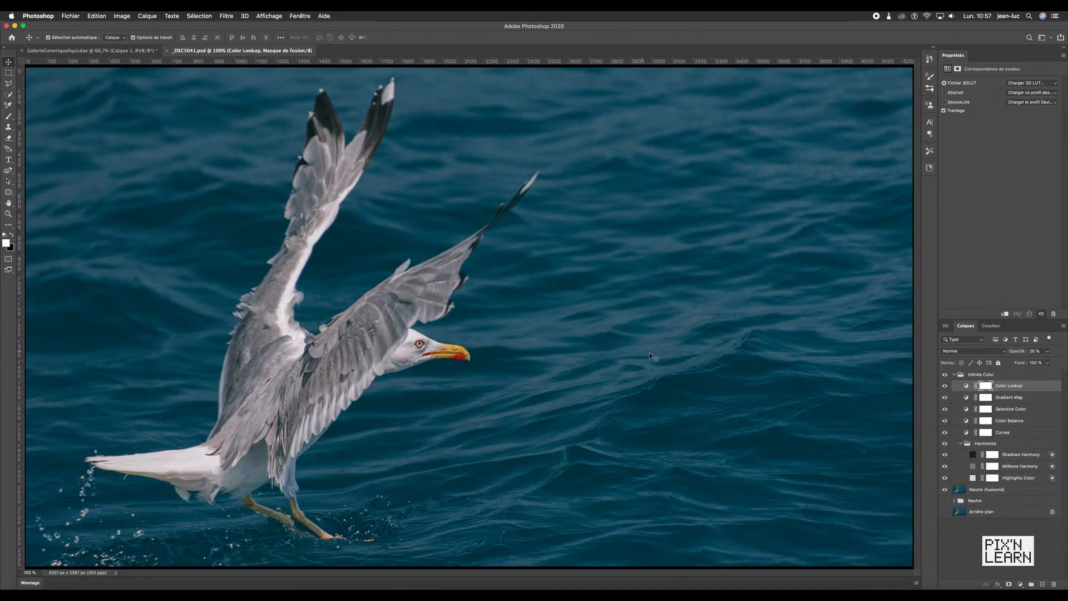
Collapse the Infinite Color group and merge a copy of it with the Neutre (fusionné) layer into a new layer.
click(955, 375)
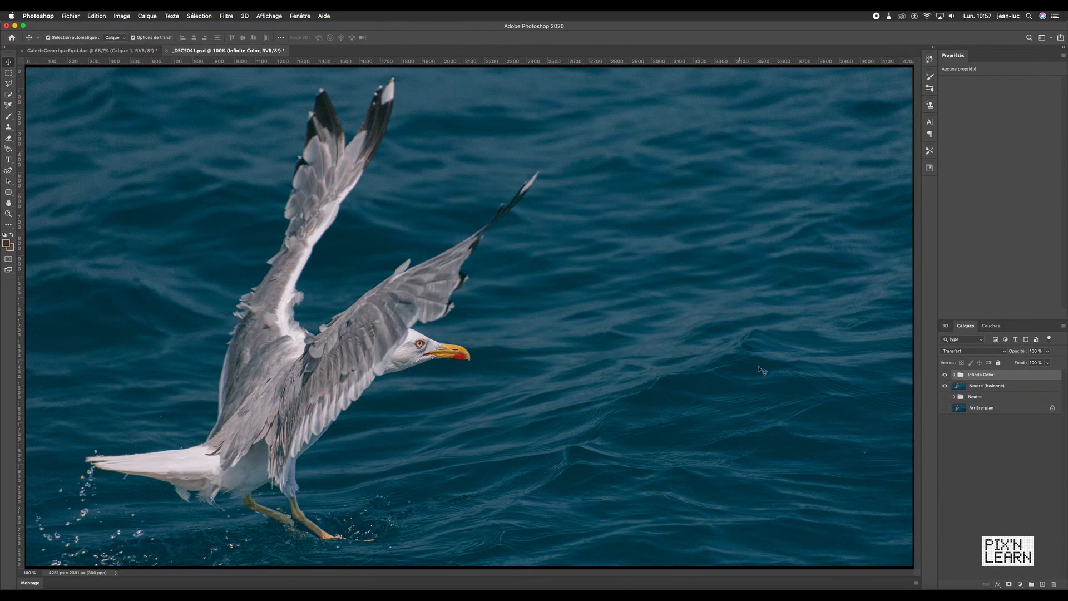
click(995, 389)
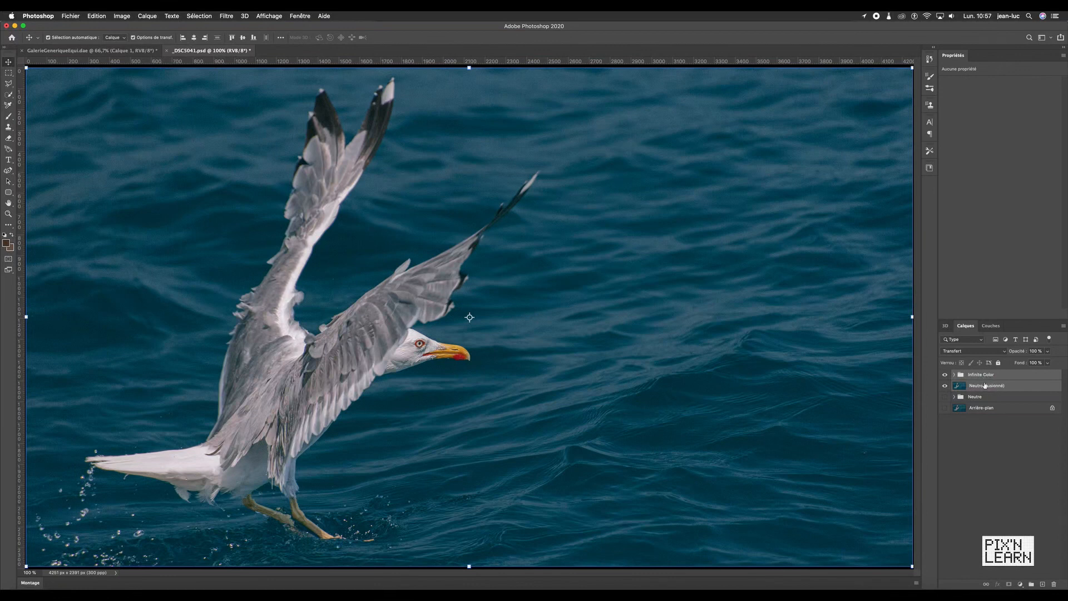
shift+click(986, 378)
right_click(987, 377)
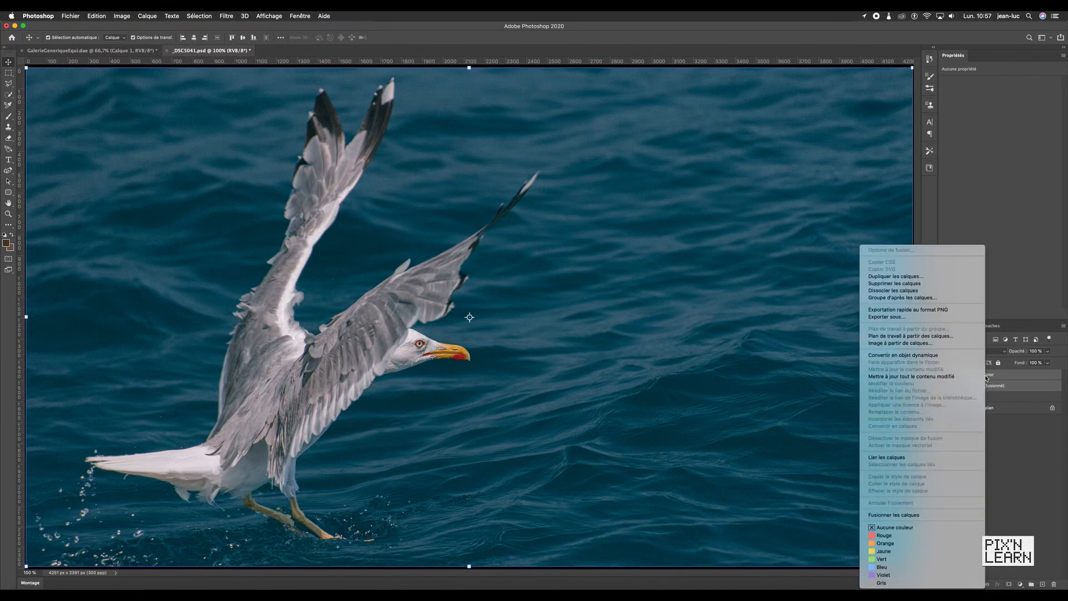
click(915, 516)
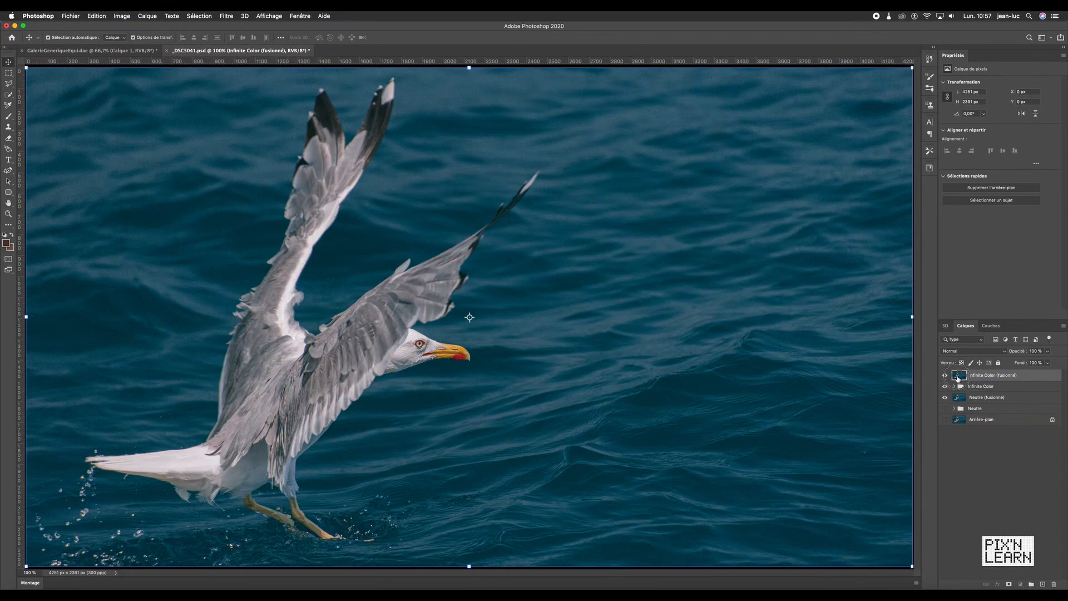
Copy the merged seagull layer into the GalerieGeneriqueEqui document and convert it to a smart object.
drag(958, 379, 478, 324)
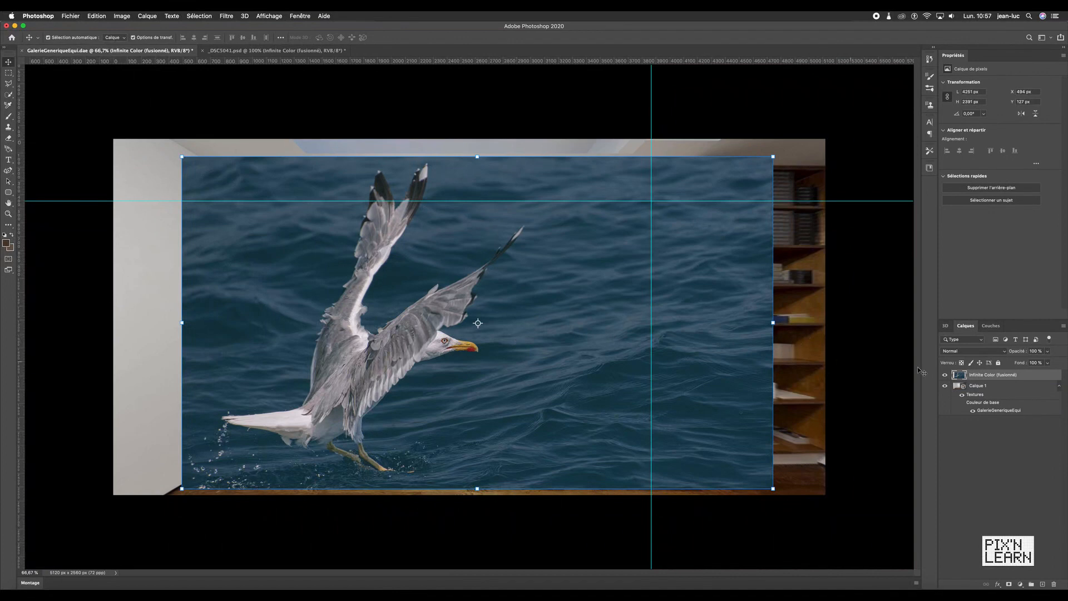
right_click(990, 377)
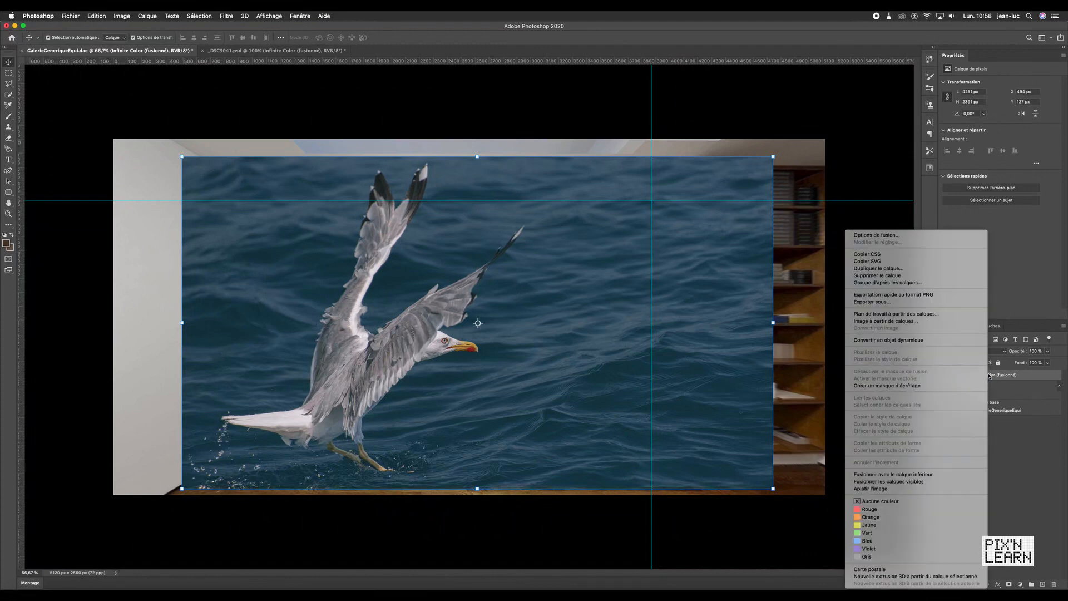
click(896, 341)
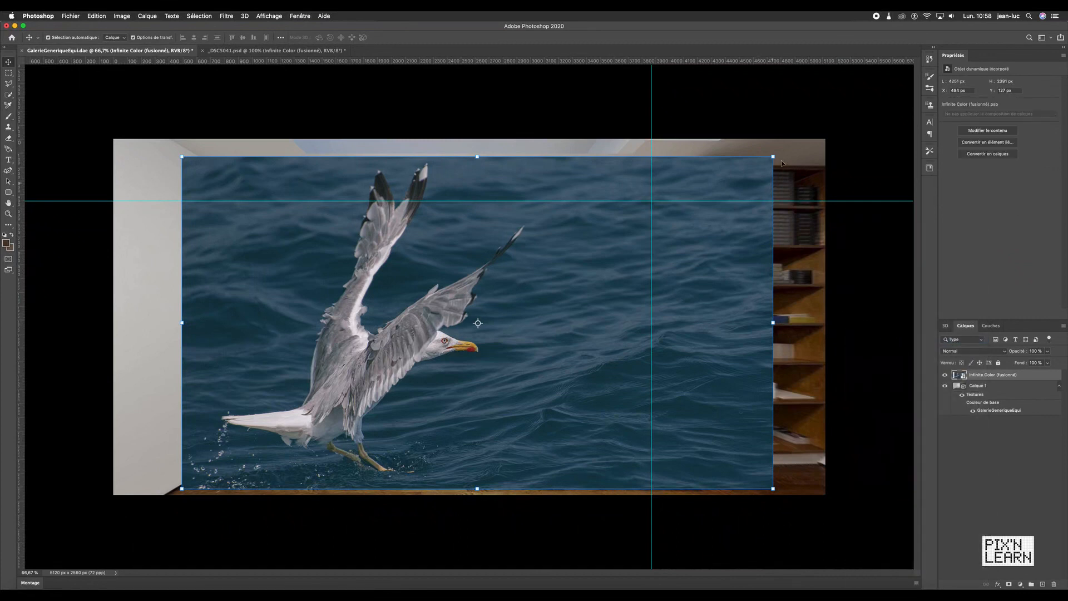
Scale the seagull picture to about 55 % and place it centrally on the gallery's back wall.
drag(774, 156, 487, 270)
drag(451, 390, 557, 310)
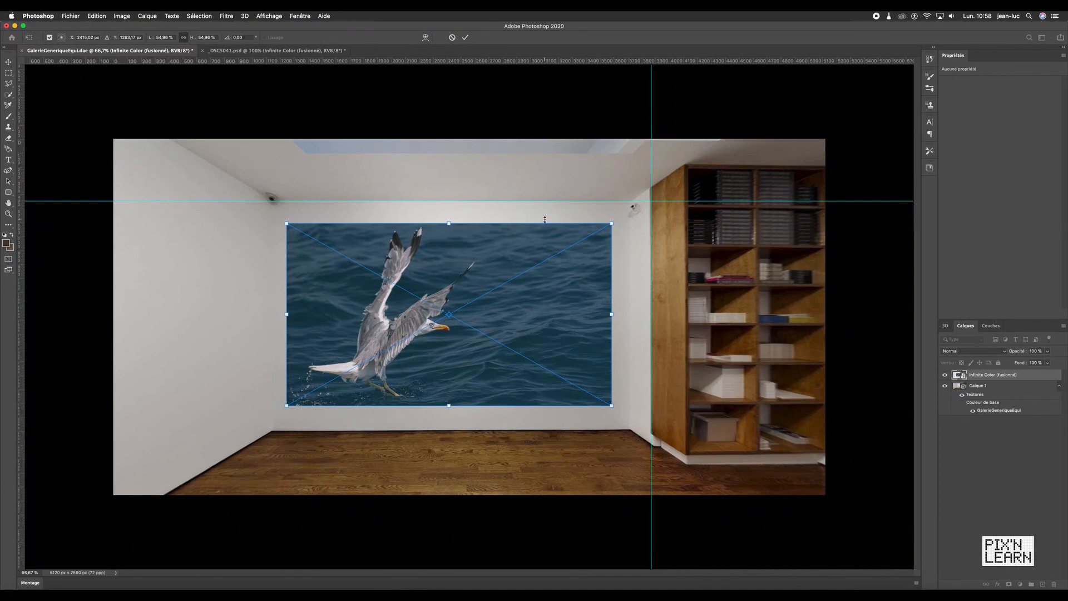
key(Return)
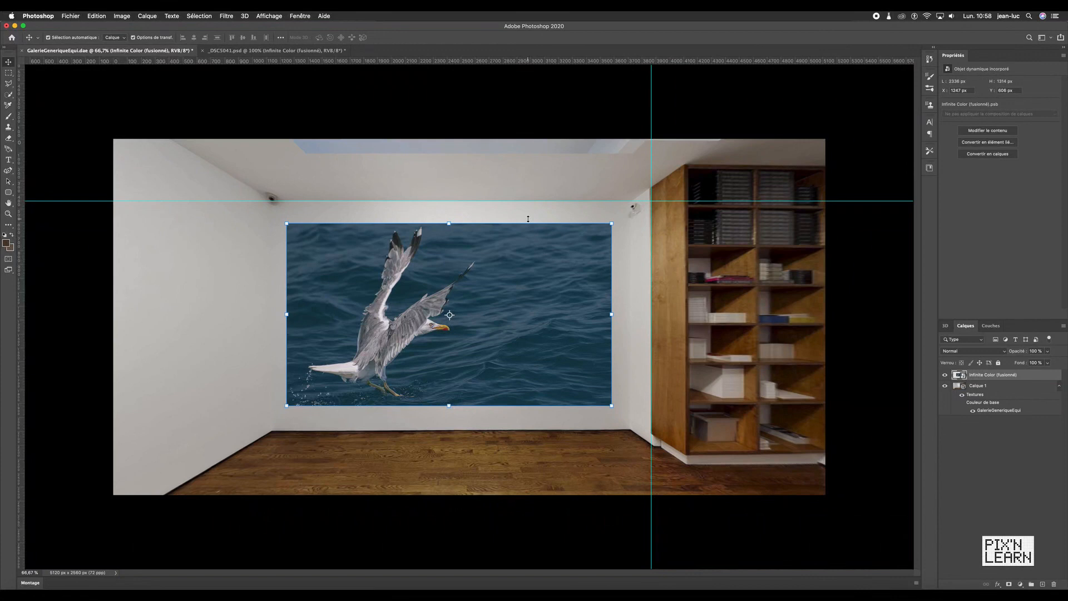
Add a drop shadow to the seagull layer with a 51° angle and 33 px distance.
click(152, 17)
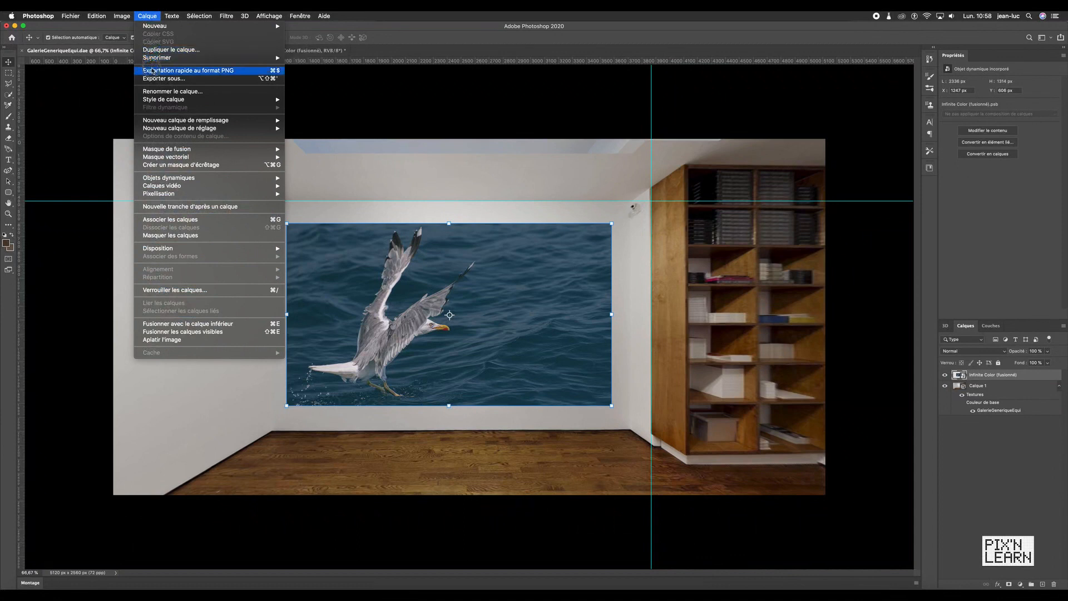
mouse_move(159, 103)
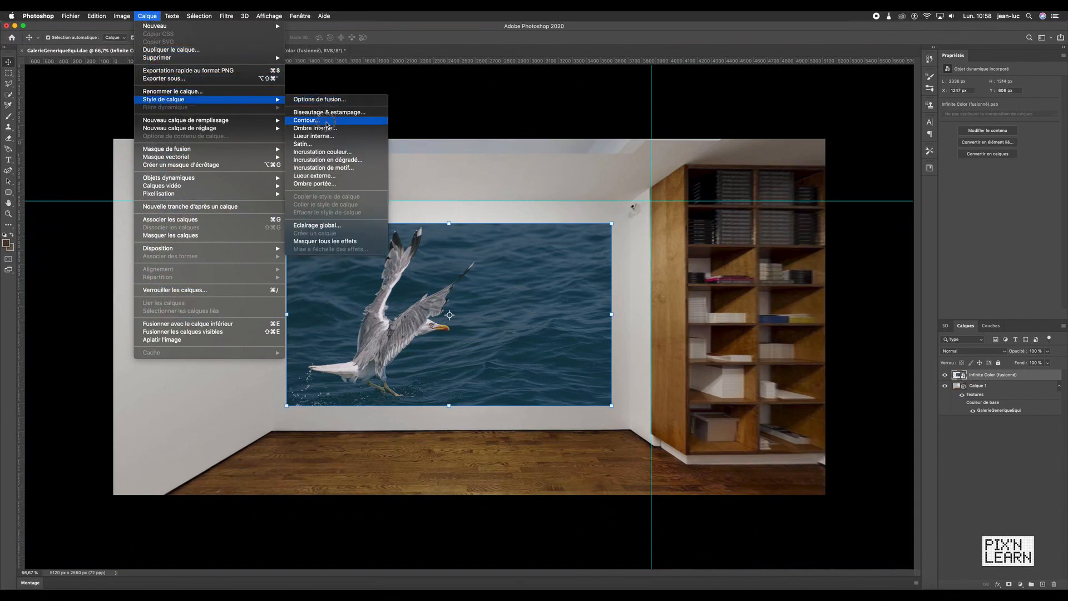
click(328, 184)
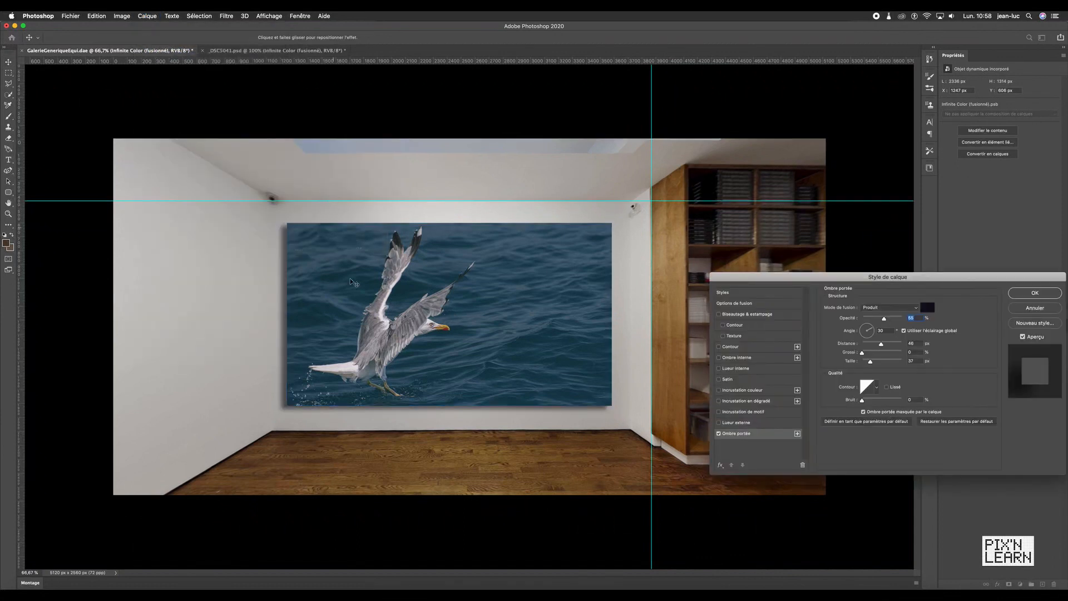
mouse_move(438, 414)
mouse_down()
mouse_move(465, 426)
mouse_move(456, 389)
mouse_move(397, 388)
mouse_move(406, 408)
mouse_move(438, 411)
mouse_up()
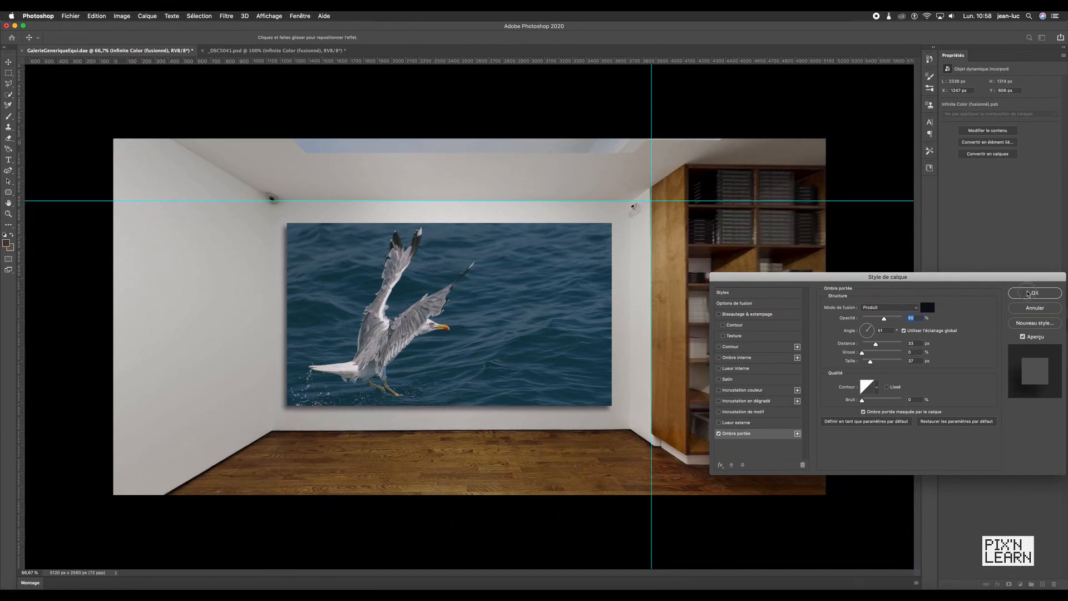
click(1026, 294)
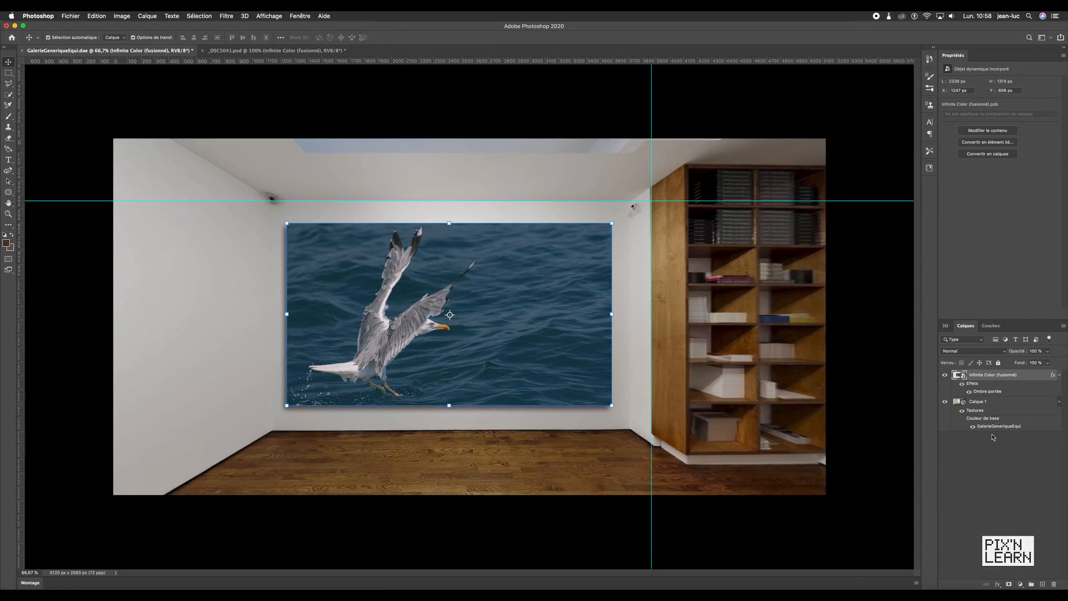
Rotate the Calque 1 panorama to check whether the seagull picture follows it, and undo the rotation.
click(975, 402)
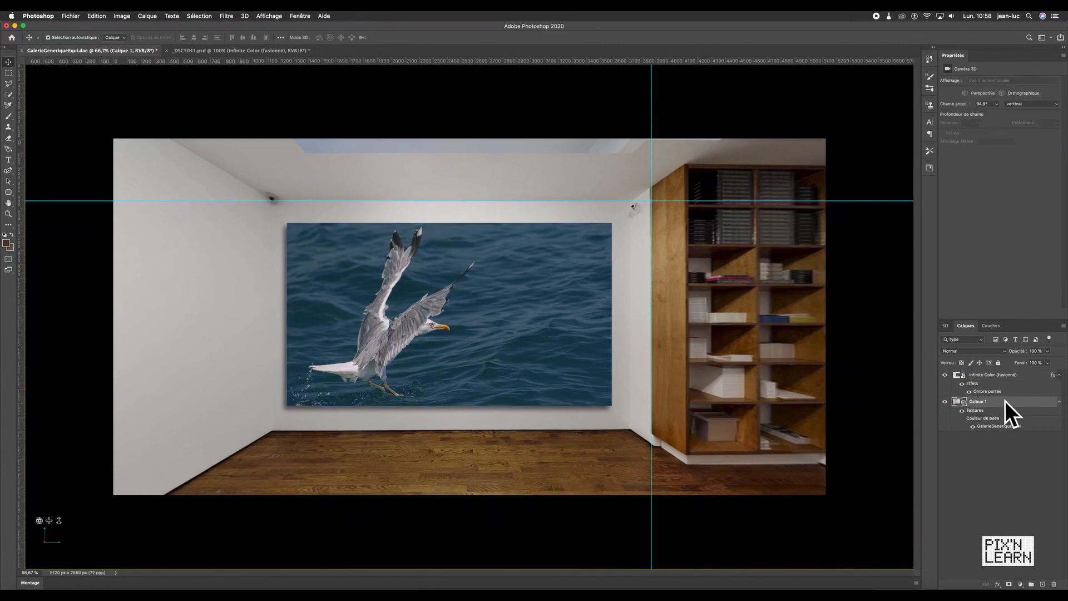
drag(465, 434, 523, 441)
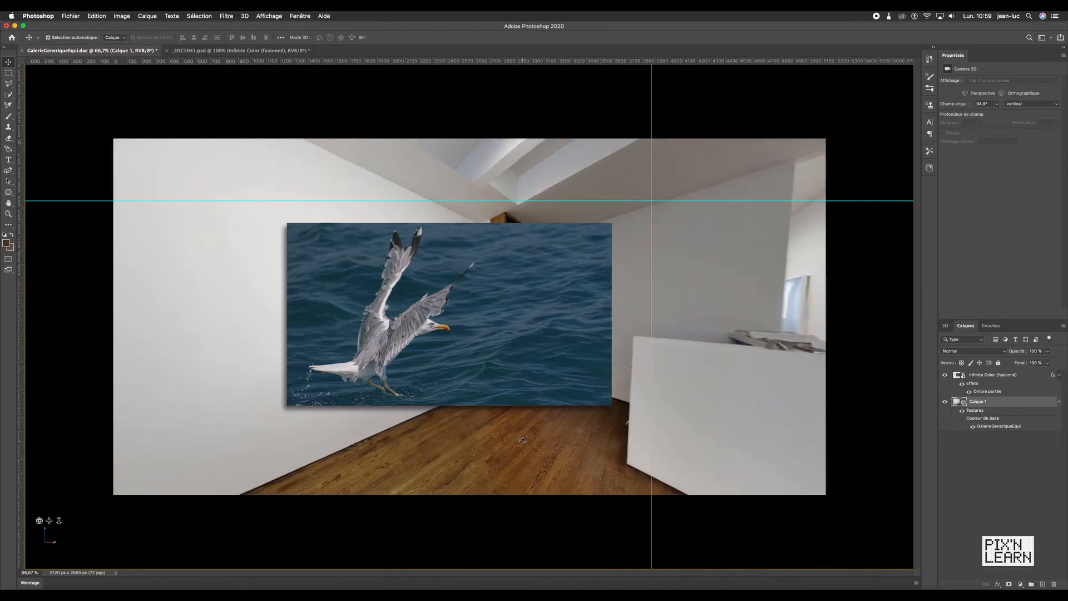
key(super+z)
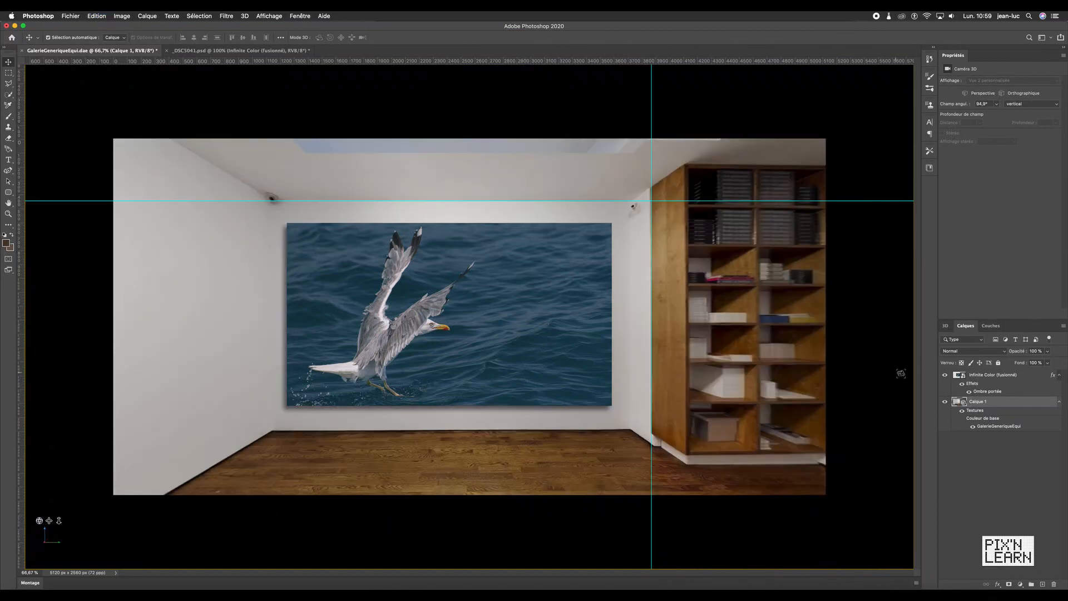
Merge the seagull layer down into the Calque 1 panorama layer and rotate the view slightly to check it.
click(993, 375)
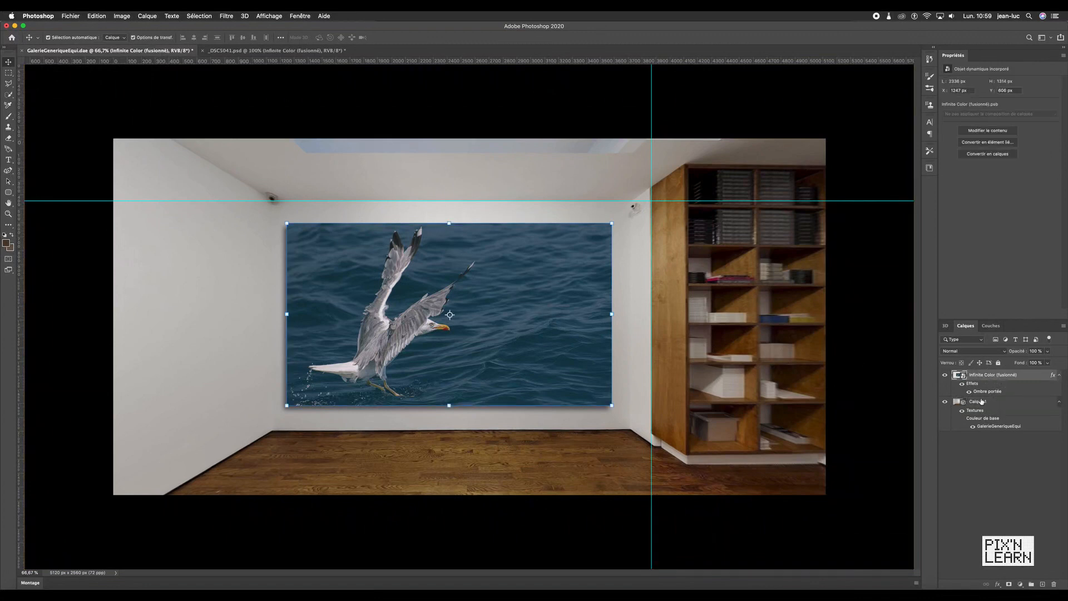
right_click(978, 377)
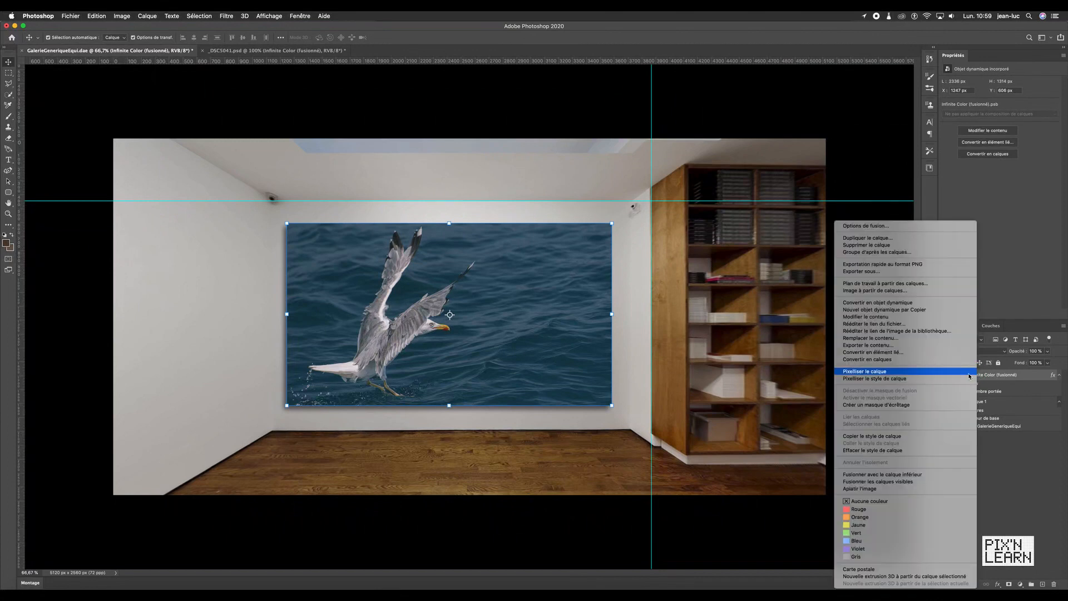
click(904, 474)
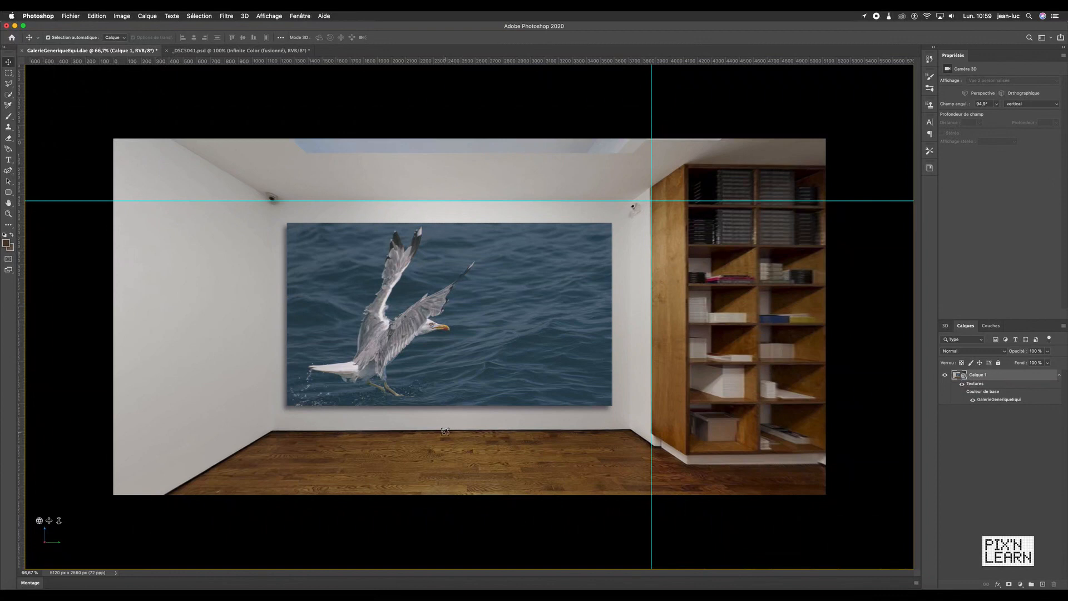
mouse_move(445, 432)
mouse_down()
mouse_move(473, 432)
mouse_move(420, 425)
mouse_move(448, 432)
mouse_up()
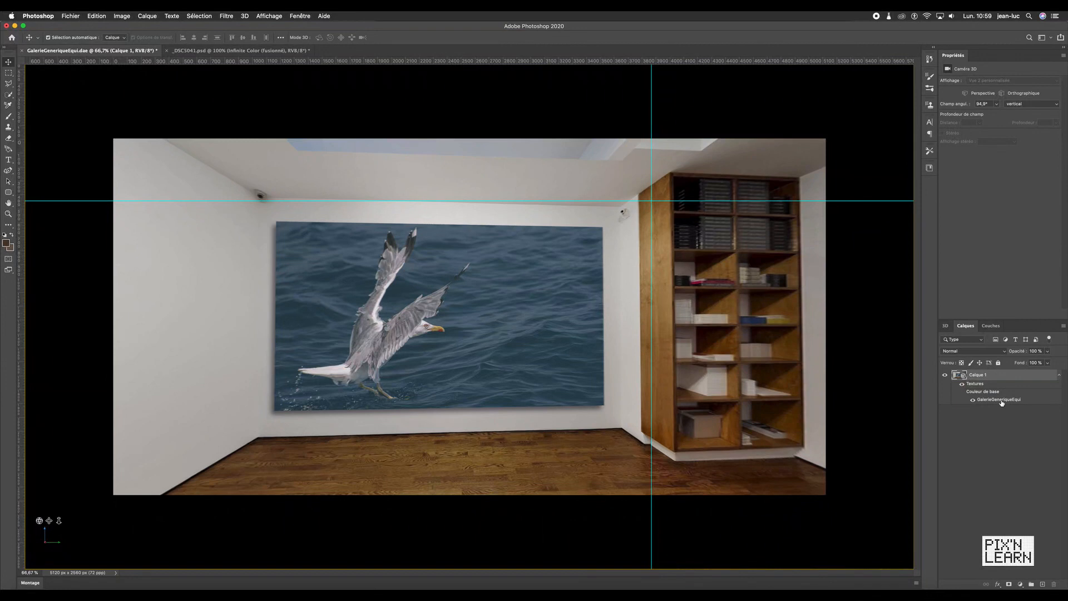
Open the GalerieGeneriqueEqui texture of Calque 1 and toggle its seagull layer off and on.
mouse_move(1002, 403)
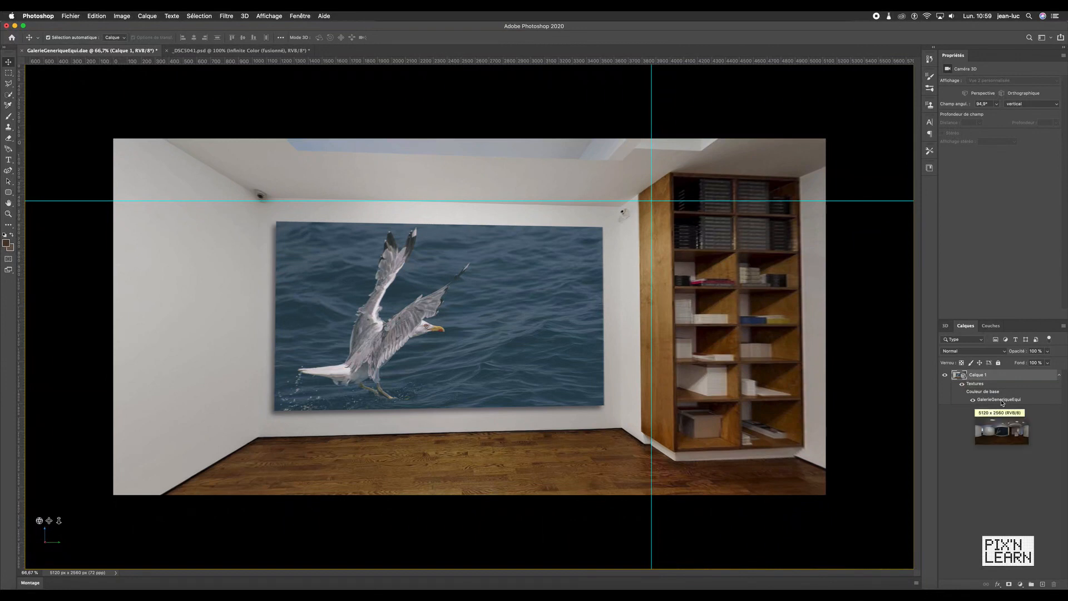
double_click(1003, 402)
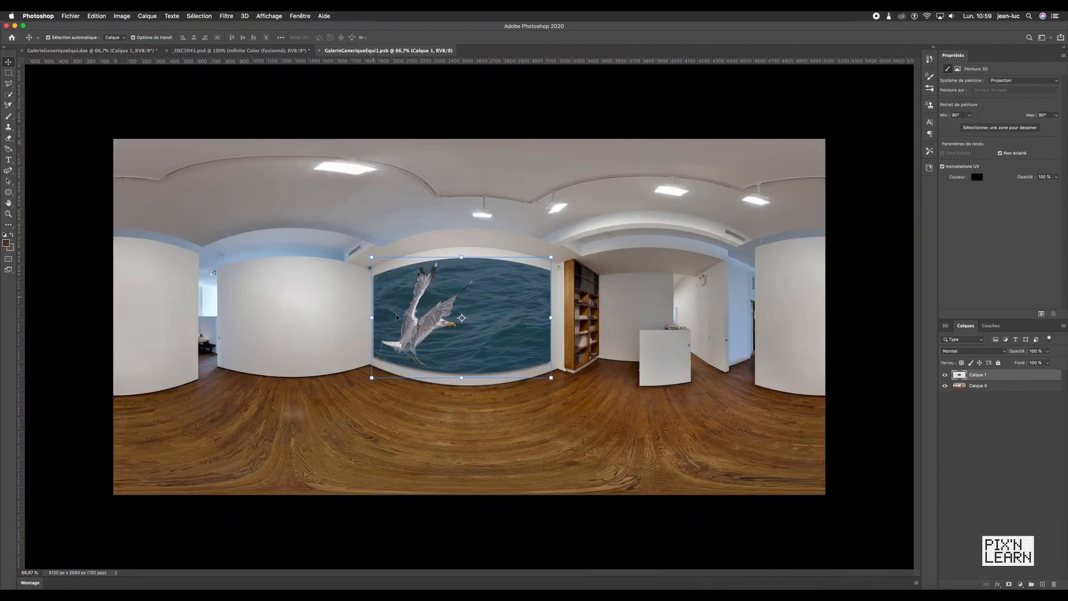
click(946, 376)
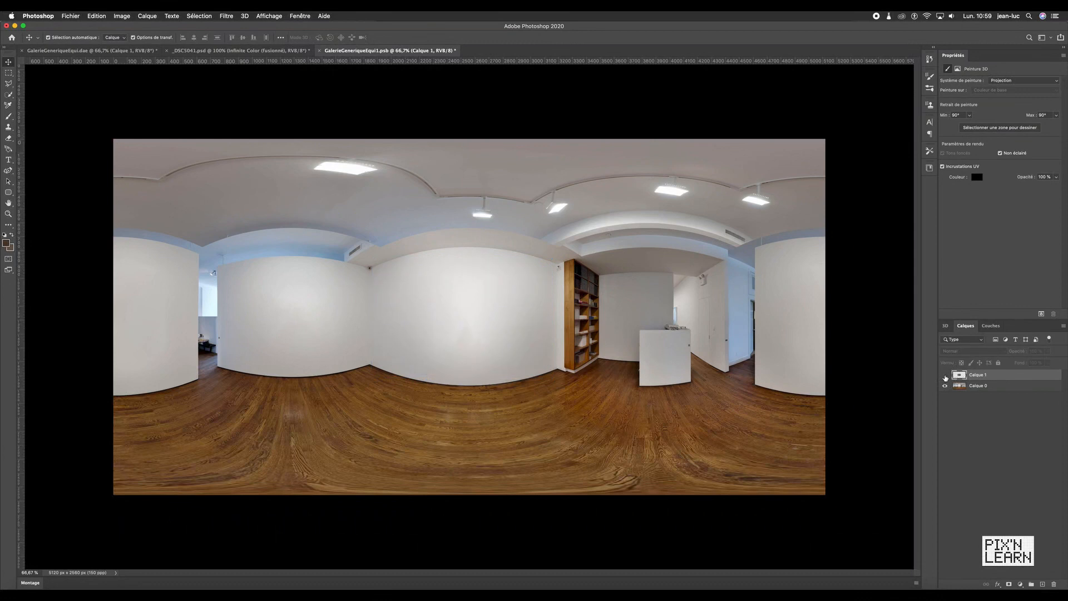
click(945, 376)
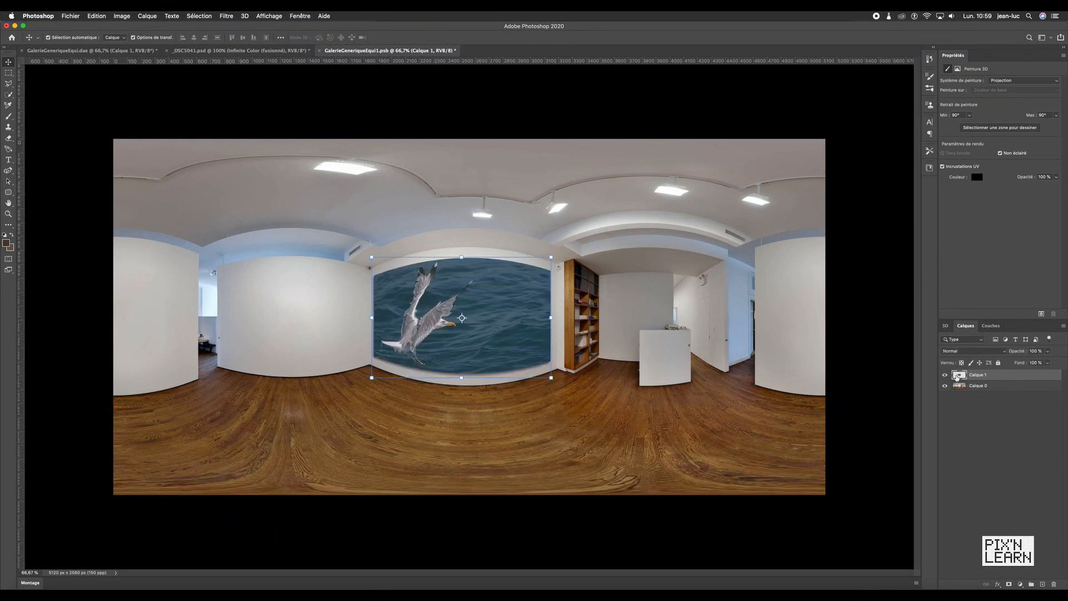
Try the Produit blend mode on the texture's seagull layer and set it back to Normal.
click(991, 352)
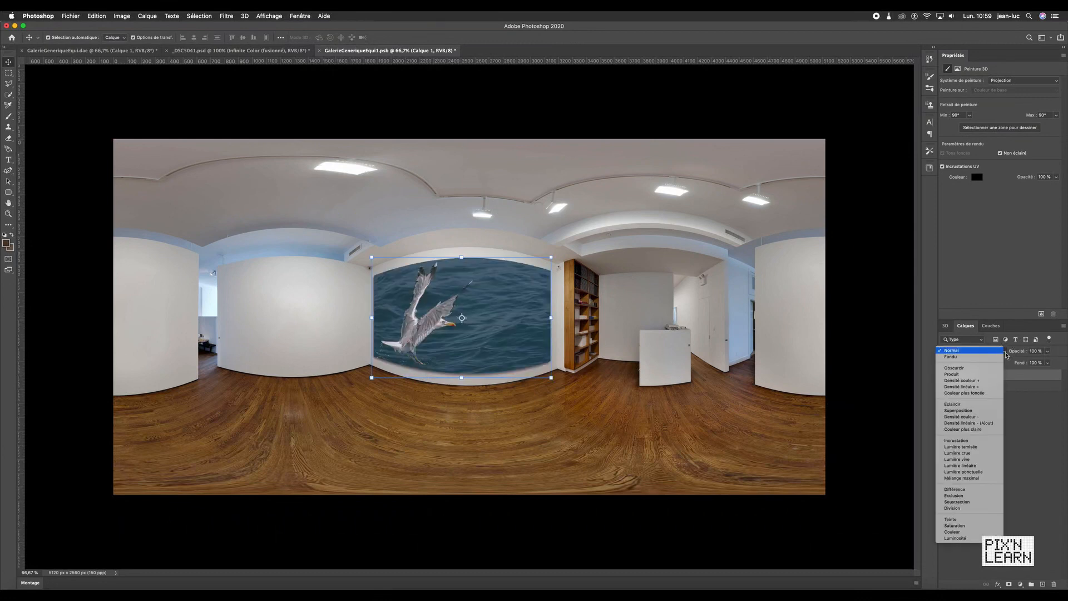
click(961, 375)
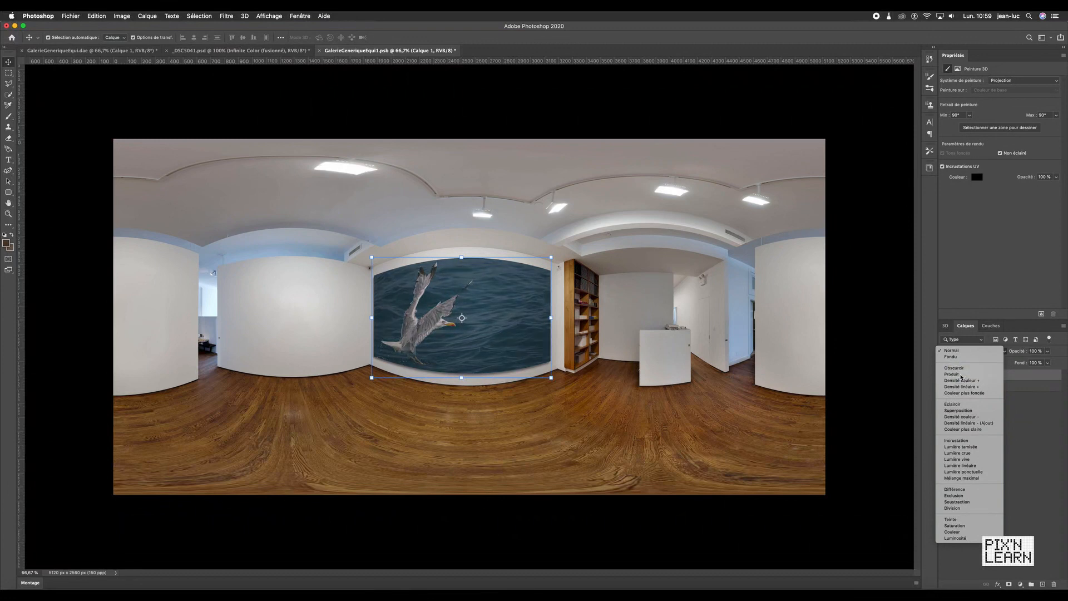
click(1046, 354)
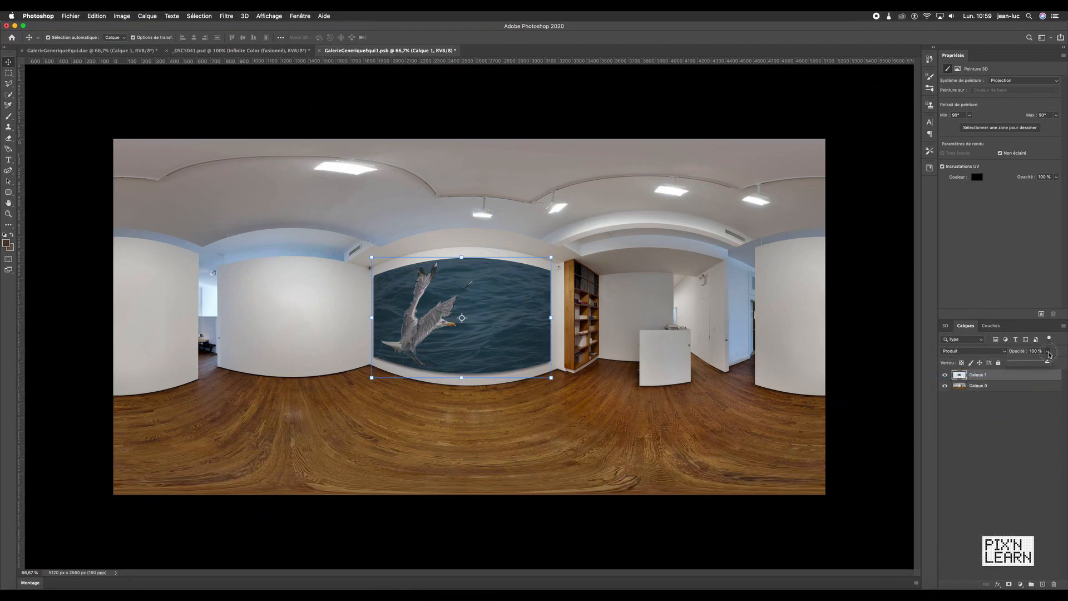
mouse_move(1049, 362)
mouse_down()
mouse_move(1007, 364)
mouse_move(1061, 363)
mouse_up()
click(994, 351)
click(967, 329)
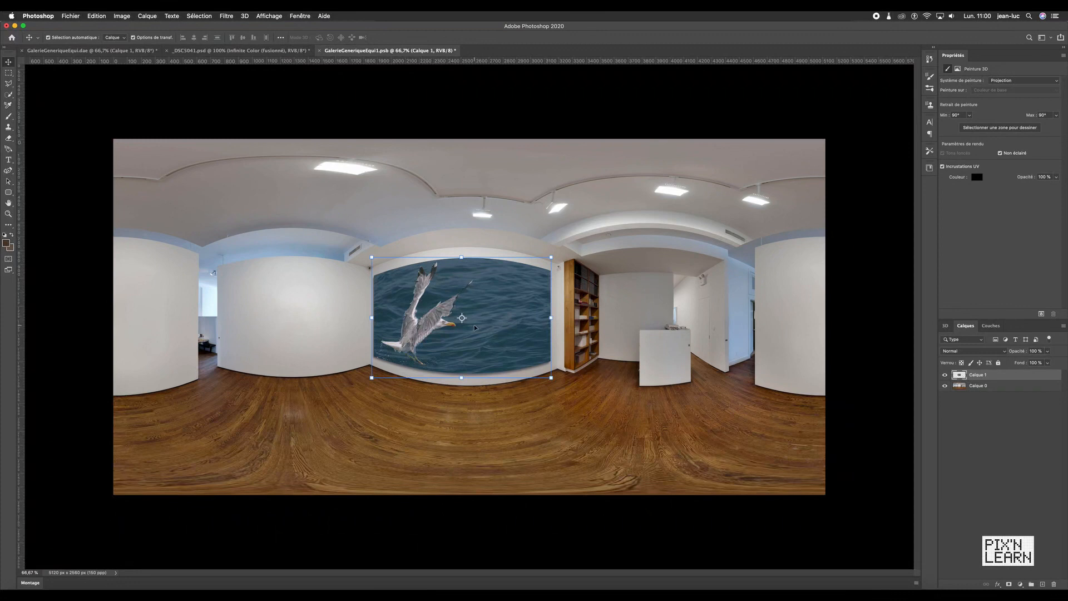
Shift the seagull picture slightly down and to the right, save the texture, and return to the GalerieGeneriqueEqui.dae document.
mouse_move(474, 327)
mouse_down()
mouse_move(526, 322)
mouse_move(412, 323)
mouse_move(476, 327)
mouse_up()
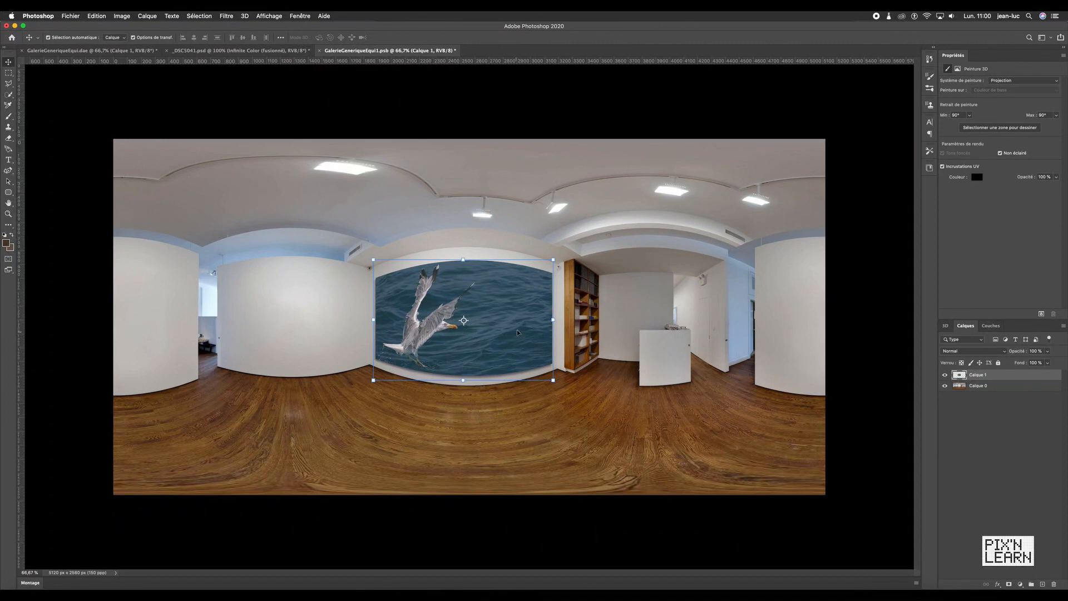
key(cmd+s)
click(131, 50)
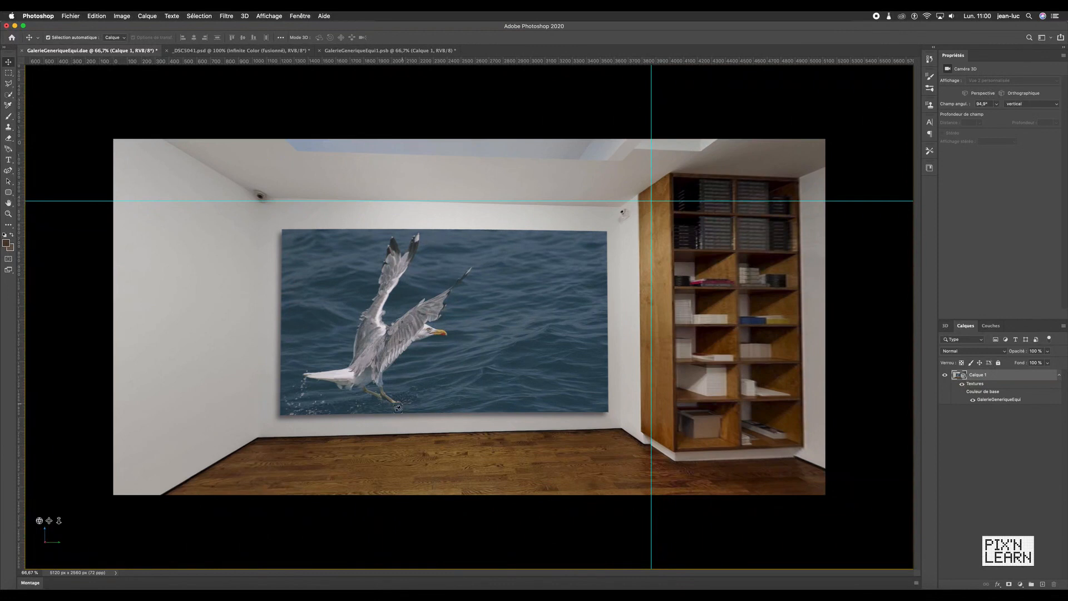
Rotate the panorama to face the square freestanding wall and align the guides with its upper and right edges.
drag(396, 418, 691, 416)
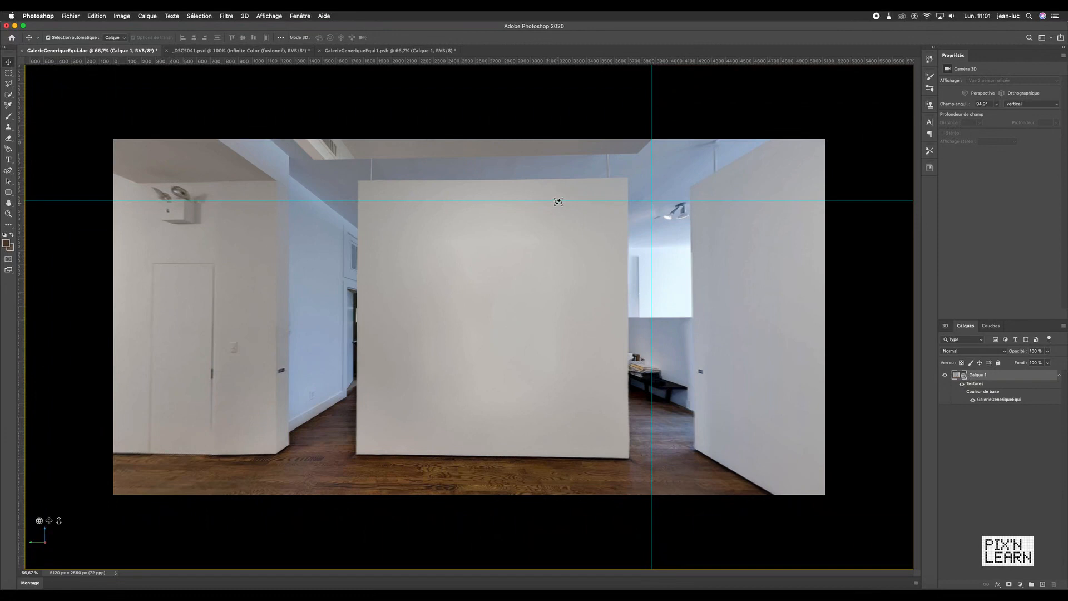
drag(558, 201, 558, 179)
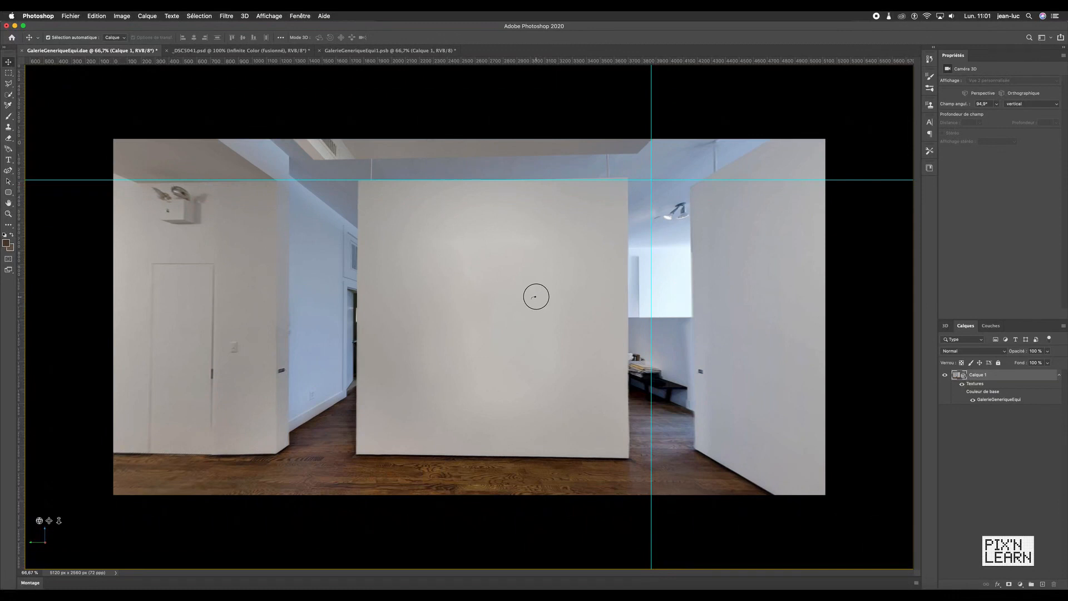
drag(535, 297, 538, 296)
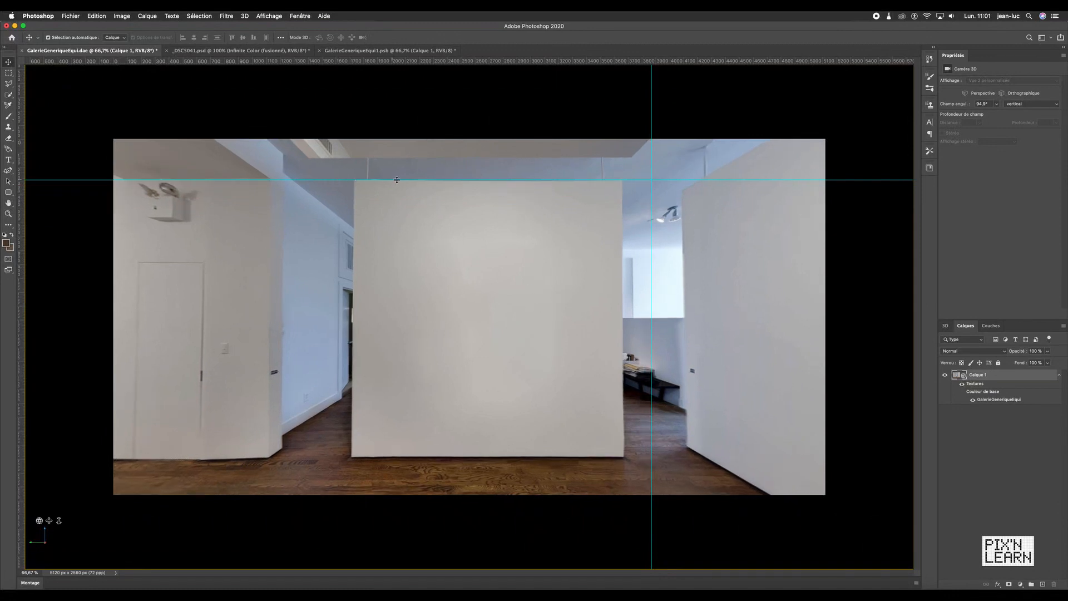
click(651, 248)
drag(651, 248, 624, 247)
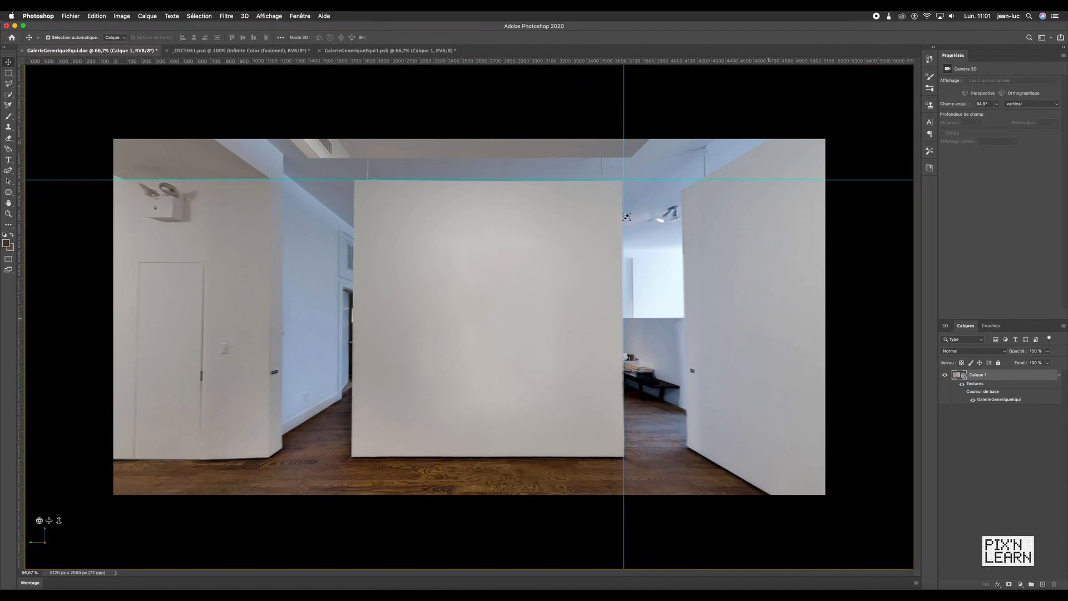
Open the photo DSC_2303.psd from the Desktop, keeping its embedded Adobe RGB (1998) profile.
click(71, 15)
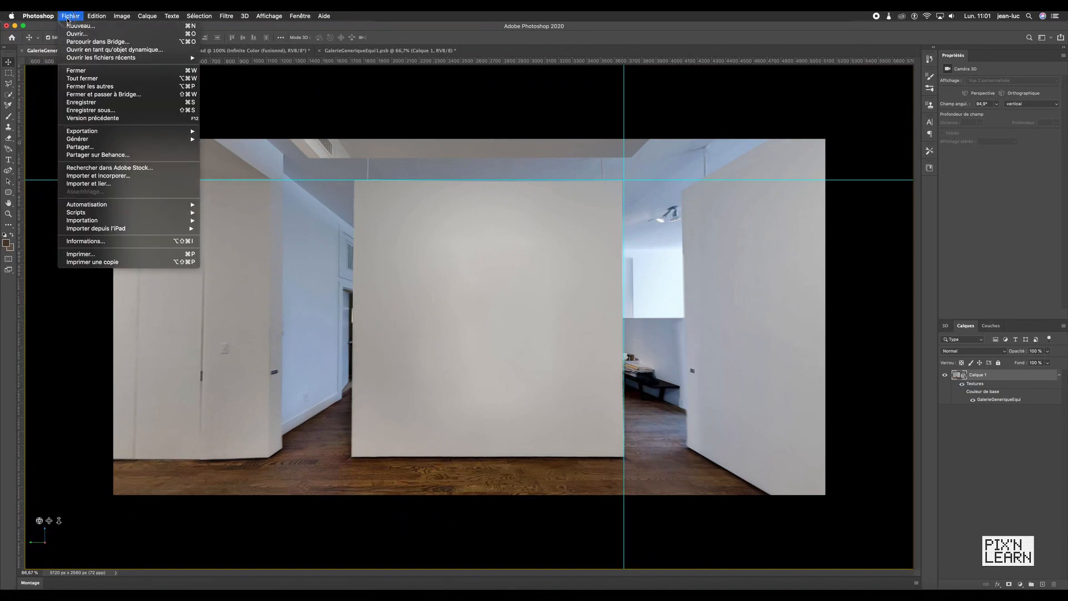
click(71, 34)
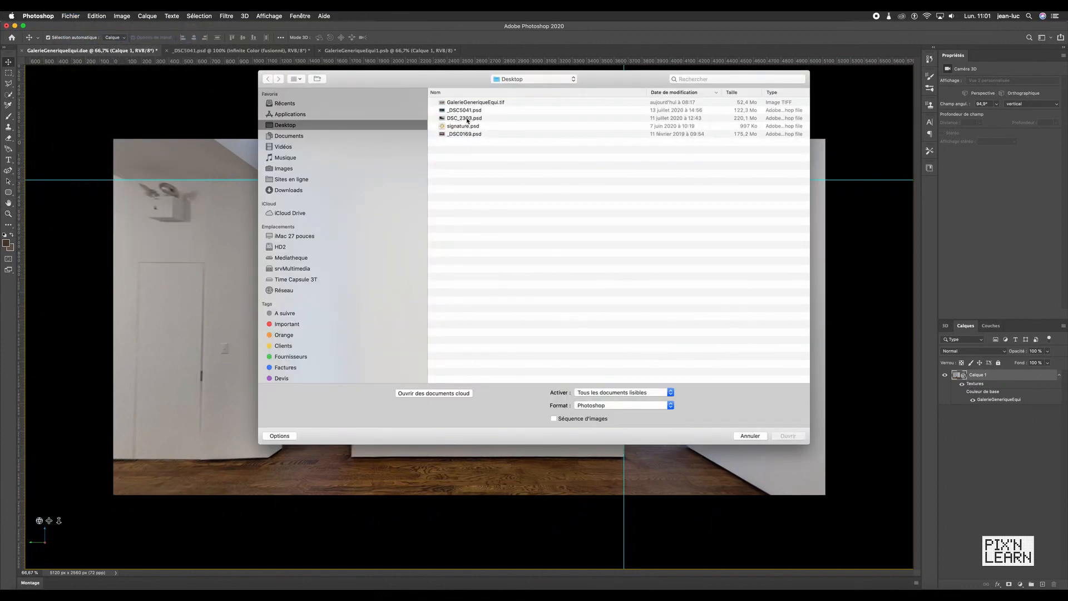
click(467, 118)
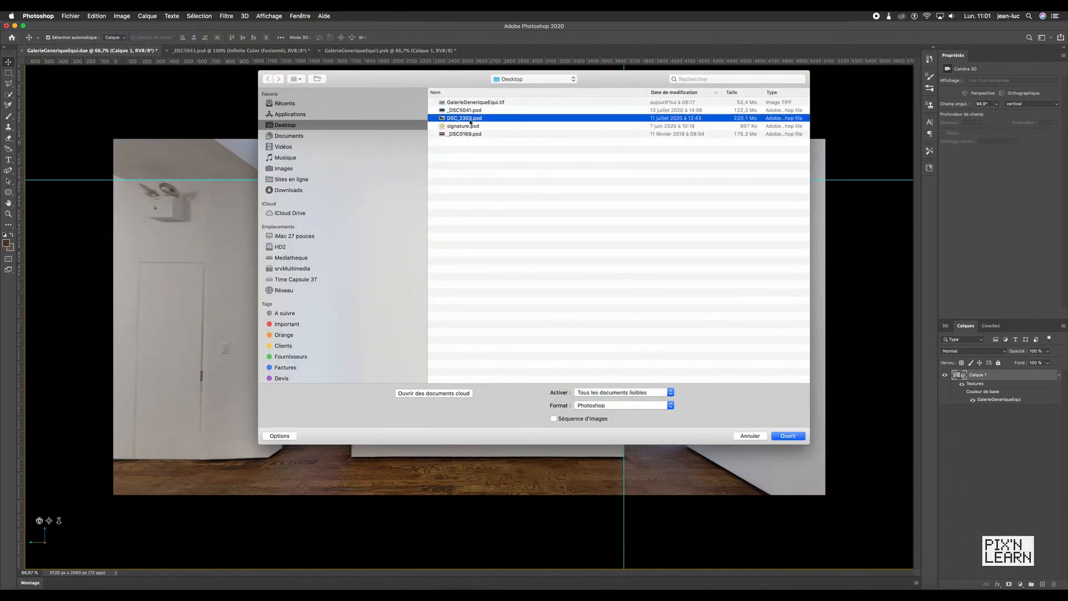
click(789, 436)
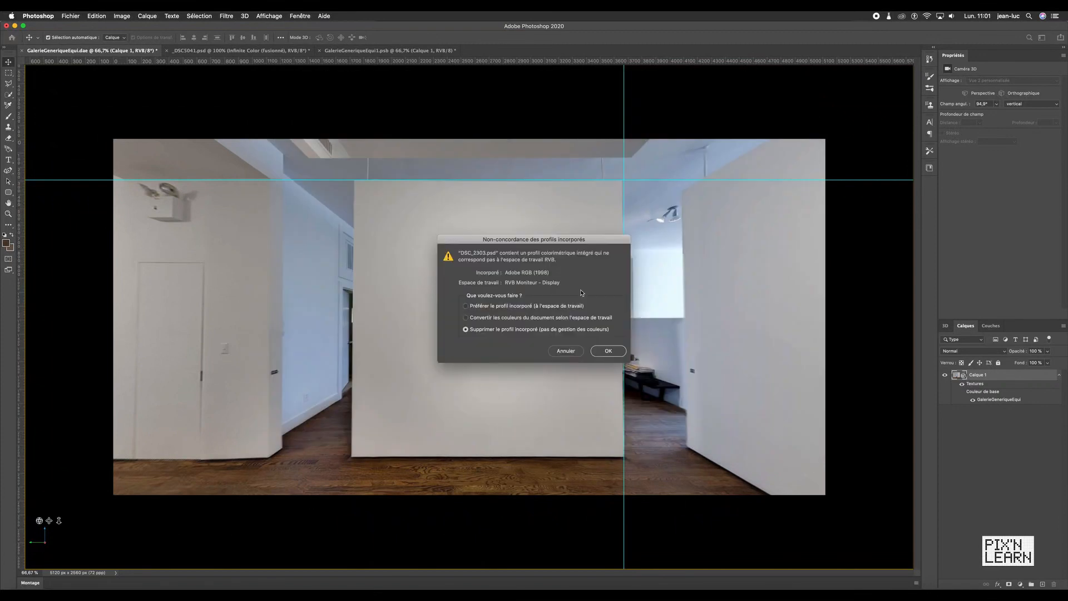
click(465, 306)
click(608, 351)
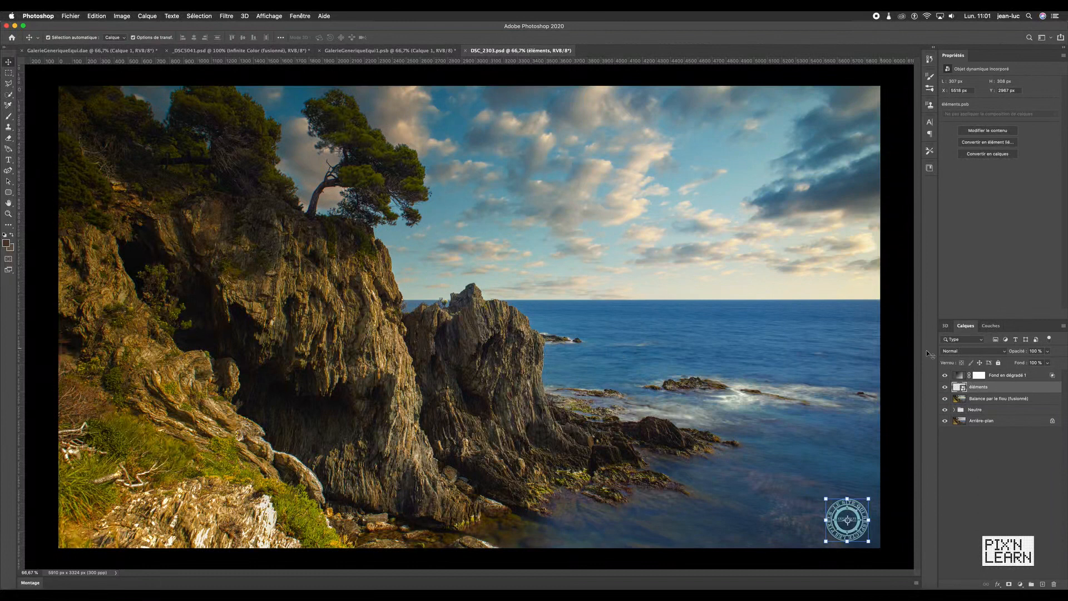
Hide the éléments logo layer and merge copies of the Fond en dégradé 1 and Balance par le flou layers into a new top layer.
click(945, 387)
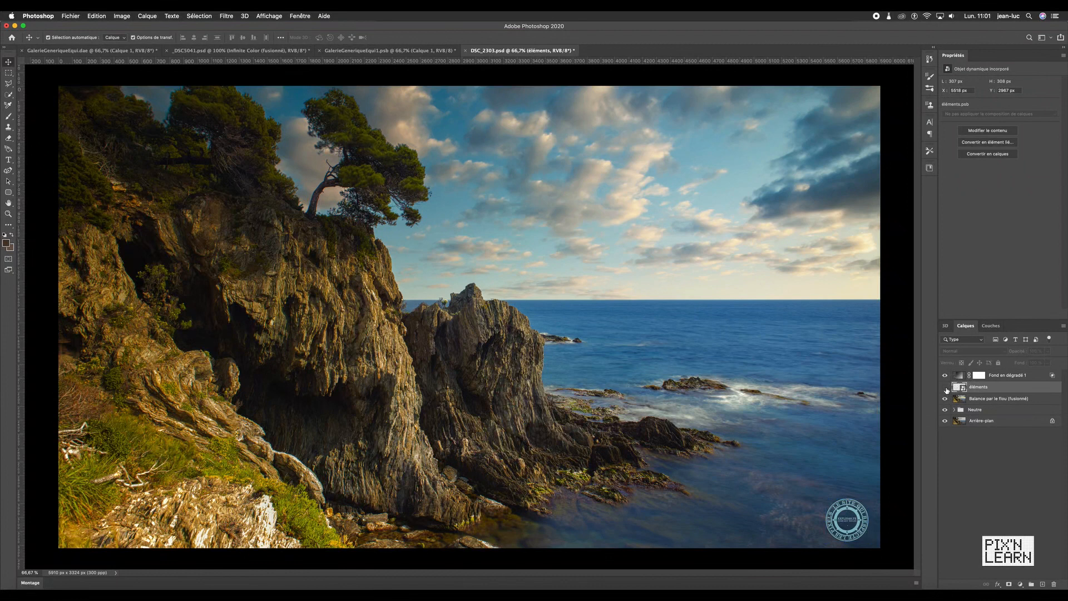
click(996, 378)
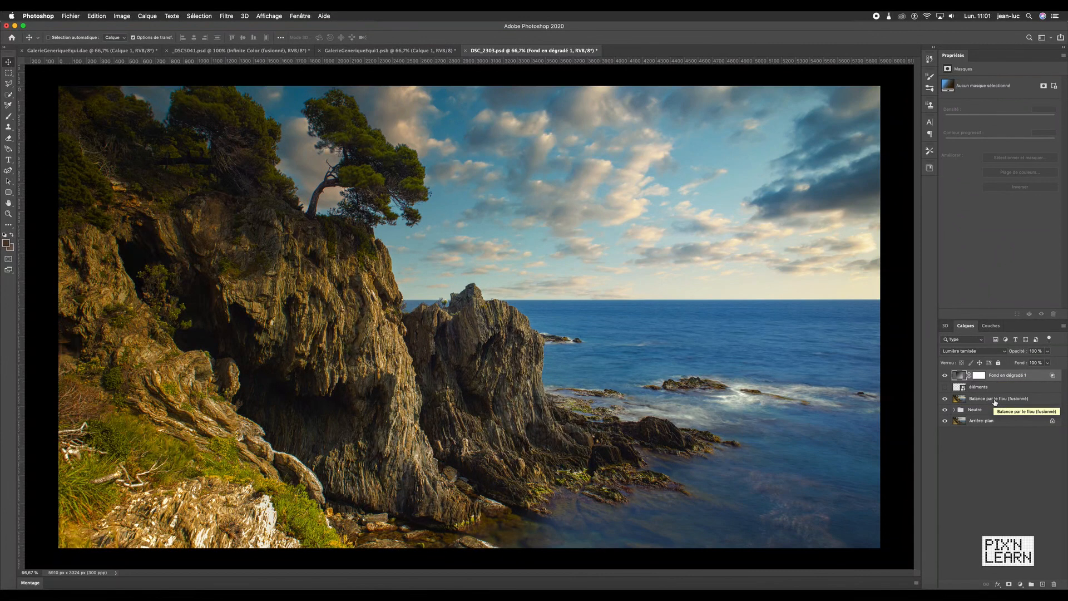
shift+click(996, 399)
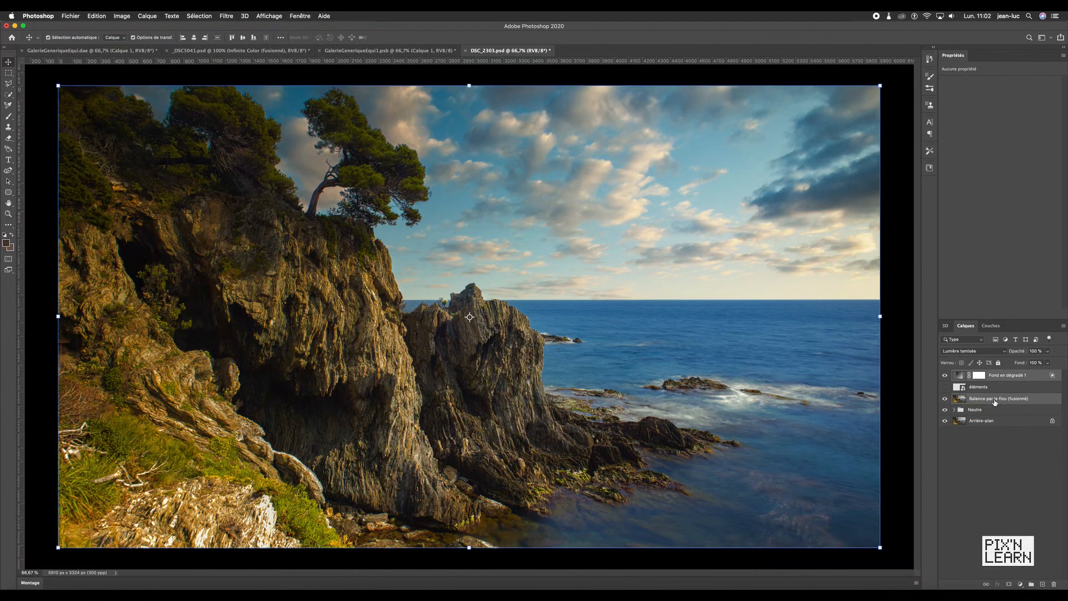
right_click(996, 402)
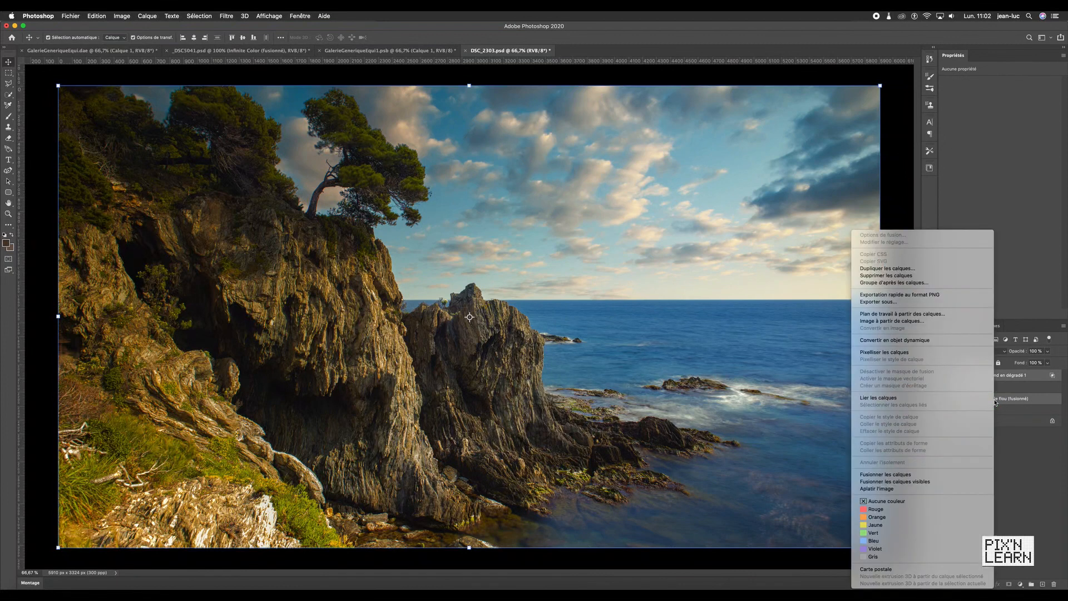
click(915, 476)
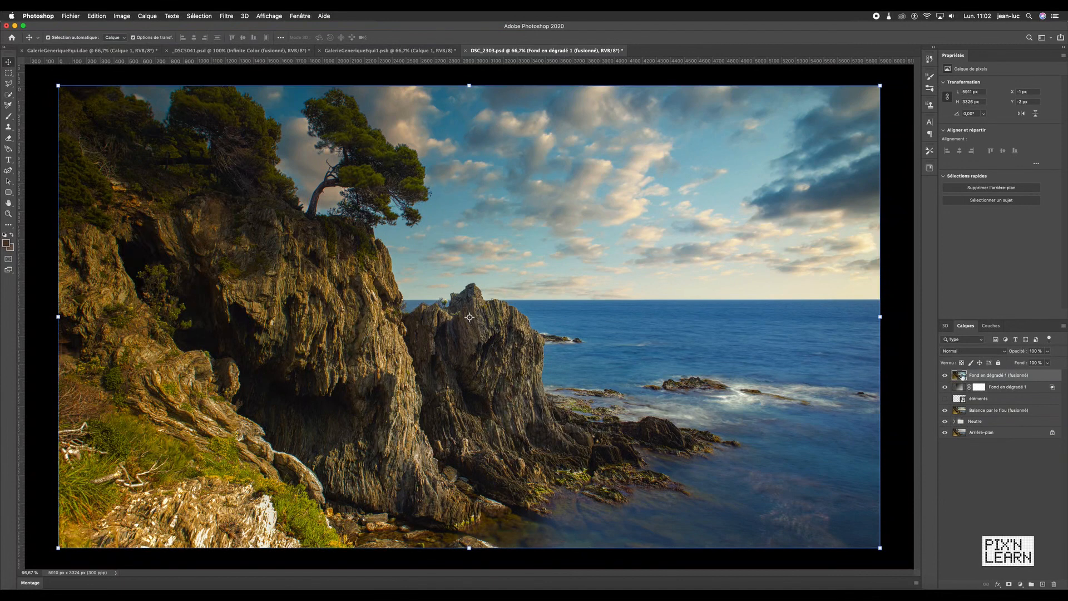
Copy the merged seascape layer into the GalerieGeneriqueEqui.dae document and convert it to a smart object.
drag(985, 377, 498, 311)
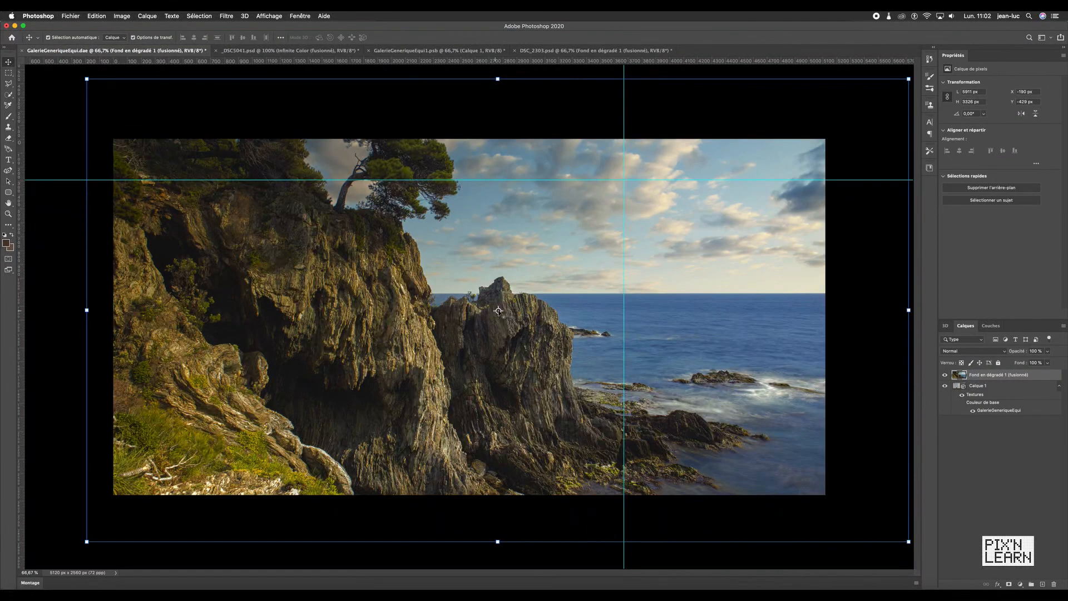
right_click(990, 376)
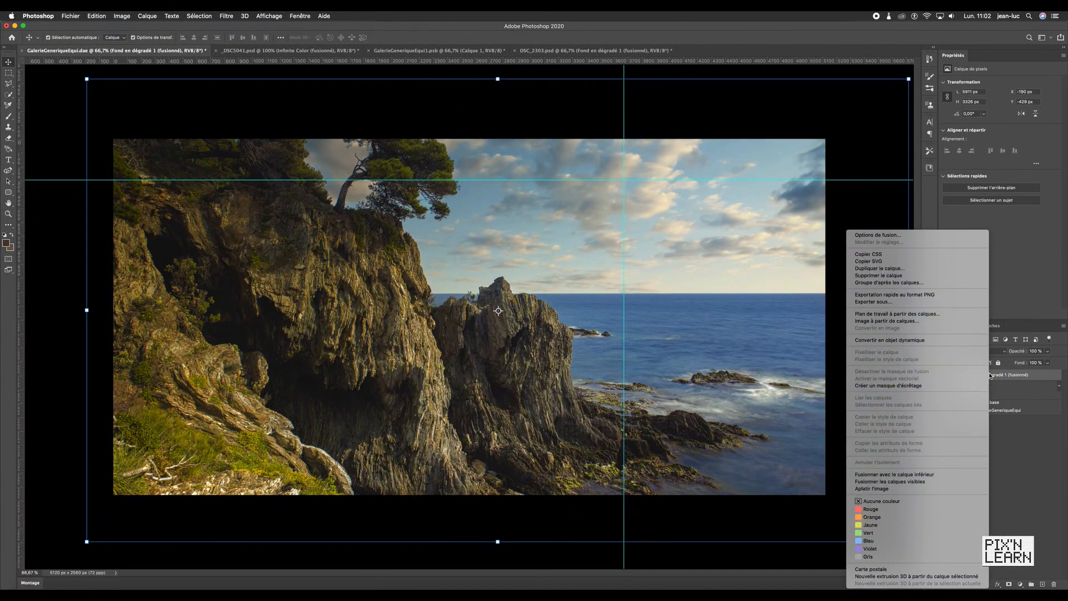
click(902, 340)
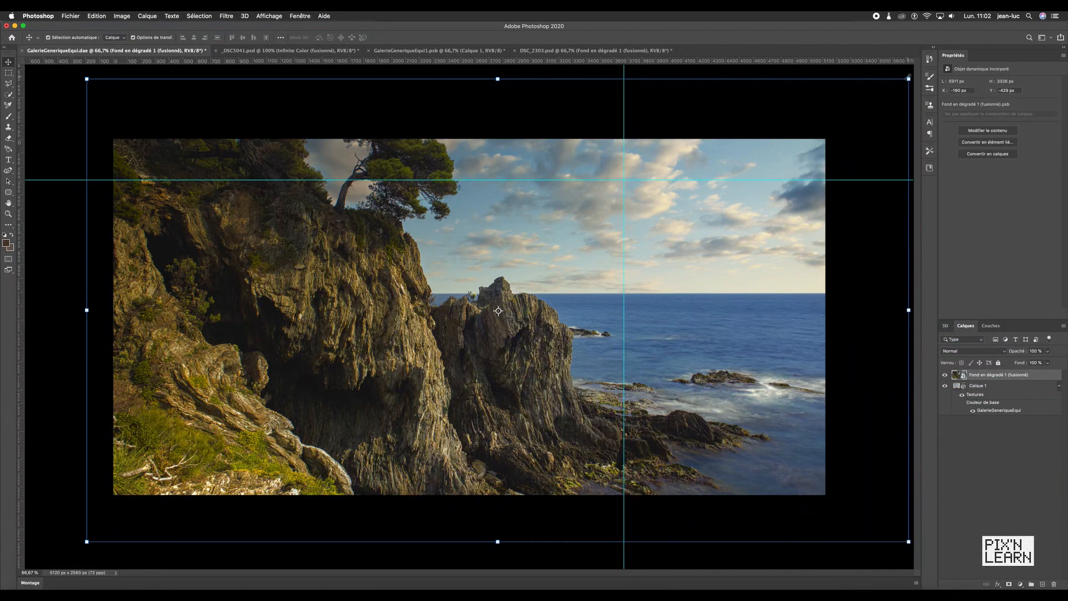
Scale the seascape proportionally to about 31.5% and centre it on the freestanding wall.
drag(909, 79, 517, 267)
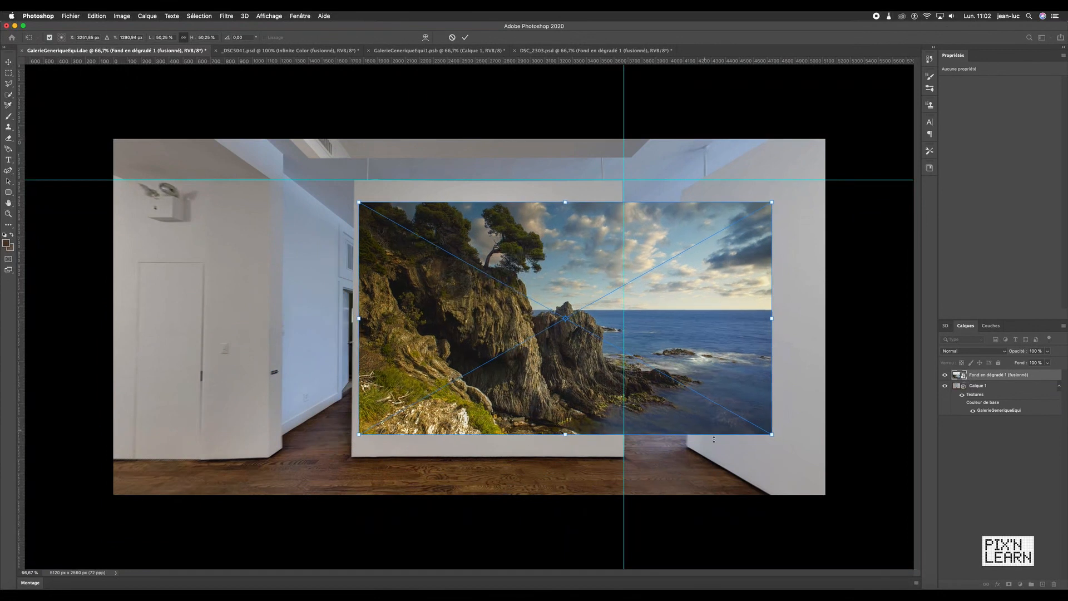
drag(772, 434, 597, 379)
drag(493, 310, 494, 352)
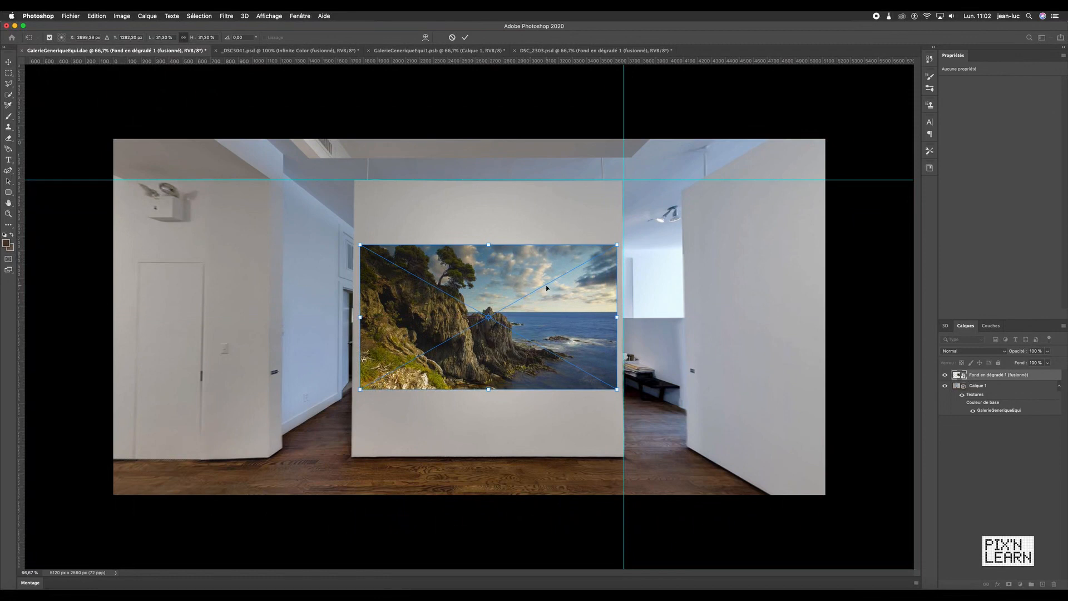
key(Return)
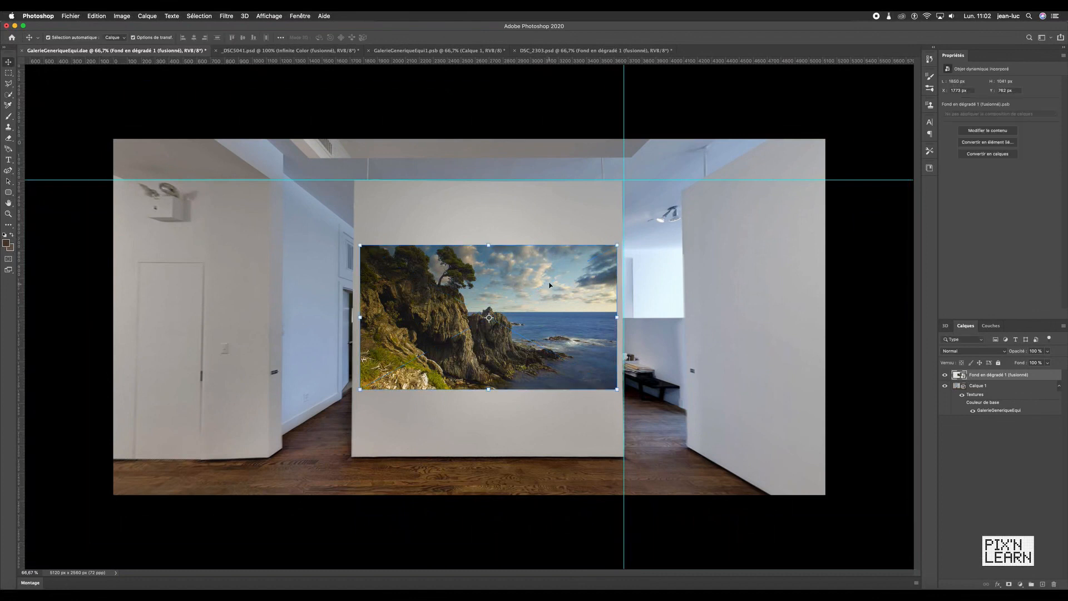
Add an Ombre portée effect to the seascape and reposition the shadow so it falls almost straight below the picture.
click(147, 16)
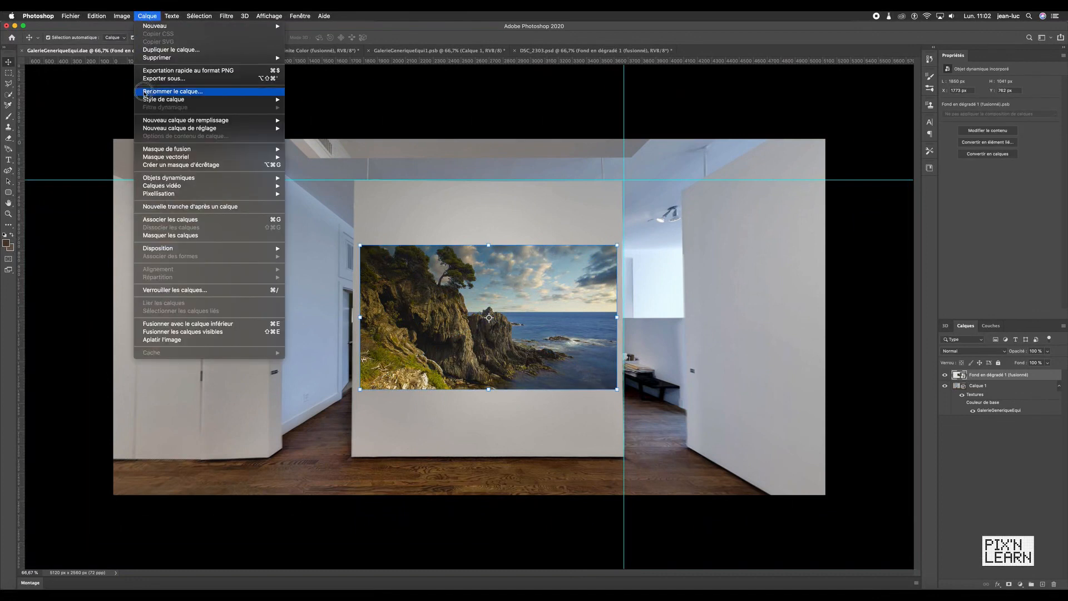
mouse_move(149, 99)
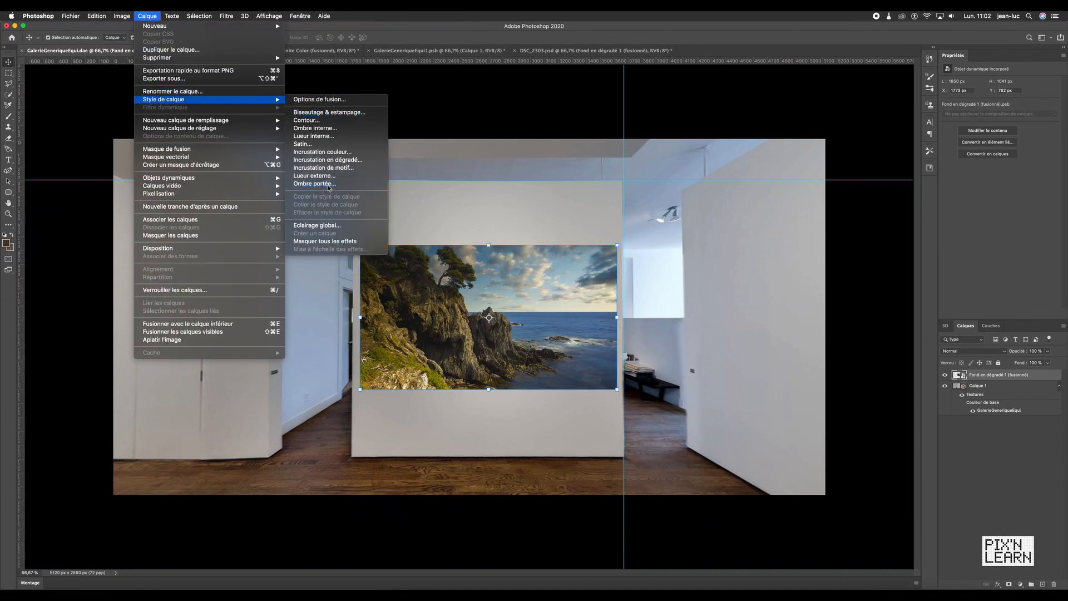
click(314, 183)
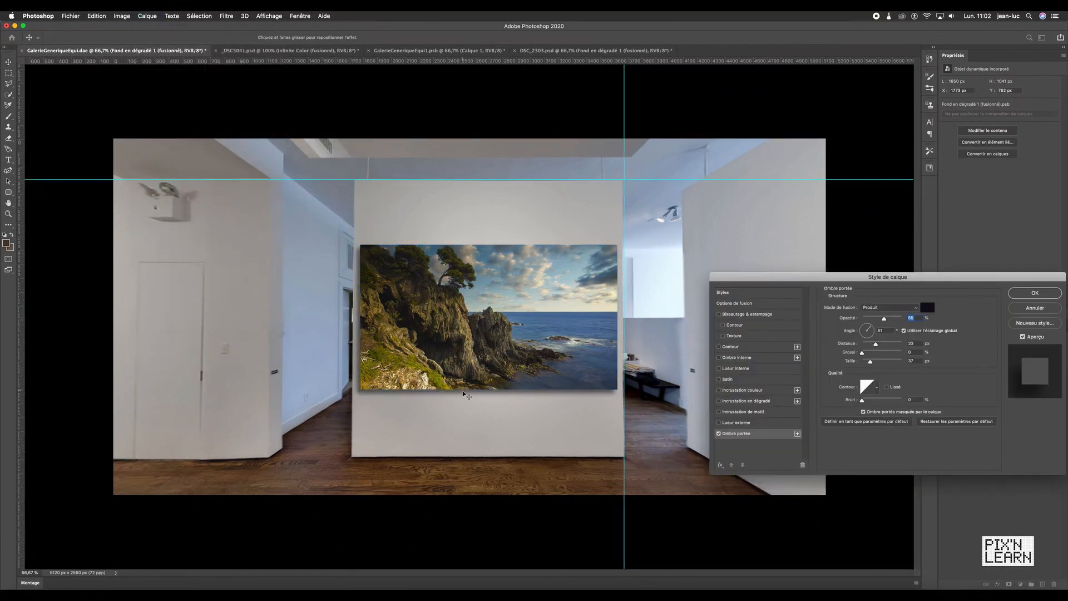
drag(462, 393, 470, 396)
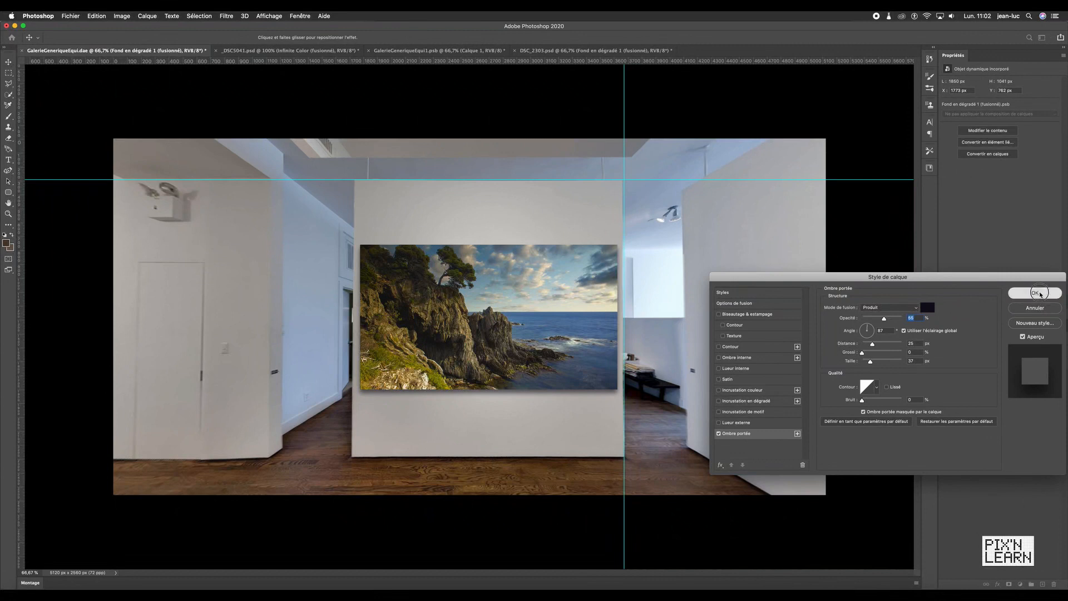
click(1036, 293)
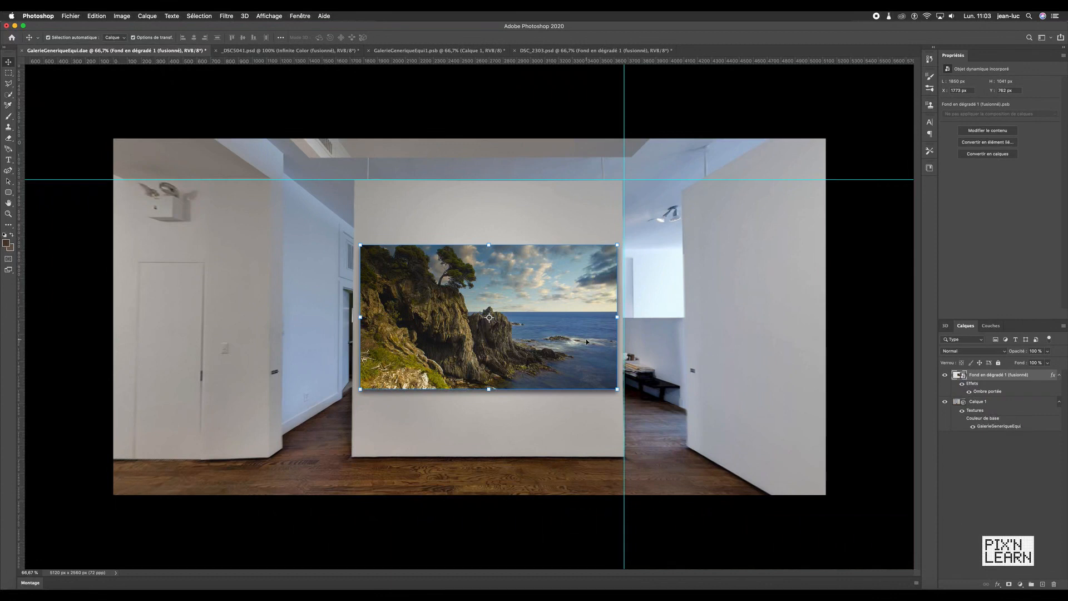
Add an empty layer on top in the GalerieGeneriqueEqui1.psb texture, and merge the seascape down into the panorama layer in GalerieGeneriqueEqui.dae.
click(433, 51)
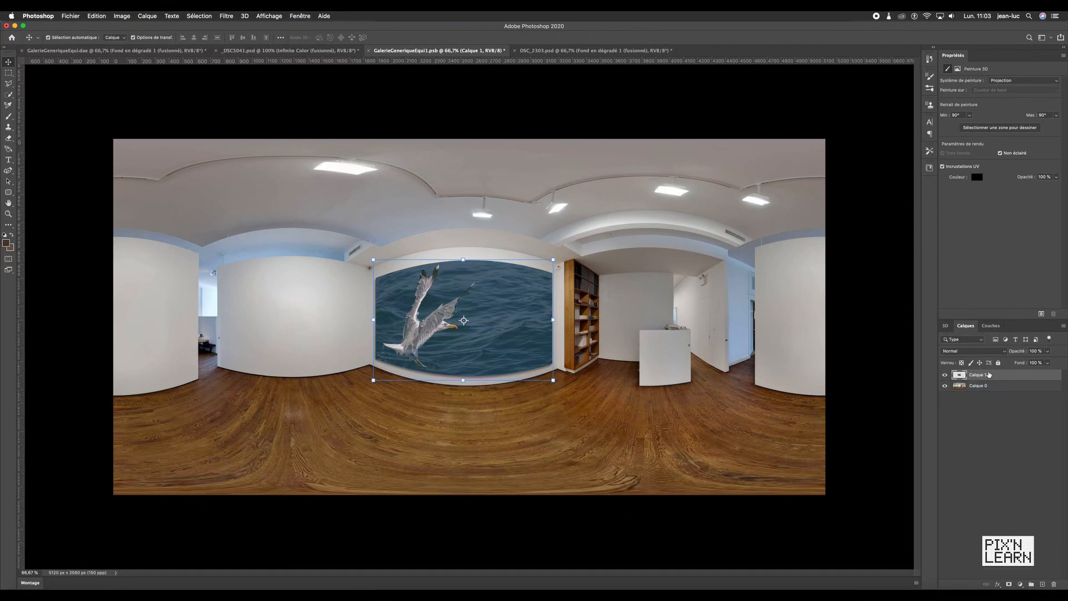
click(1043, 584)
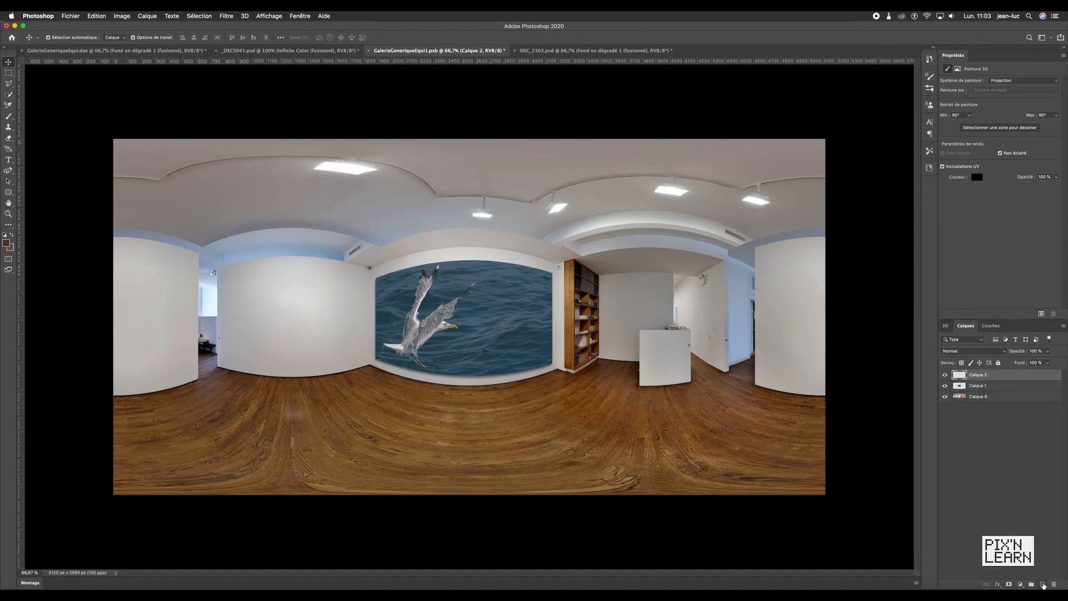
click(140, 51)
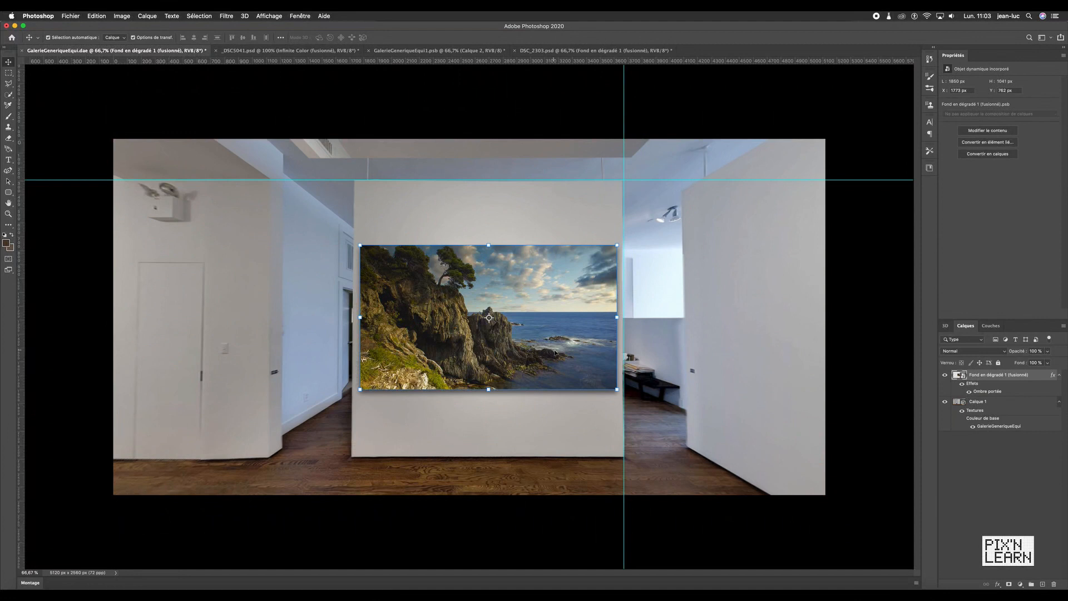
right_click(985, 376)
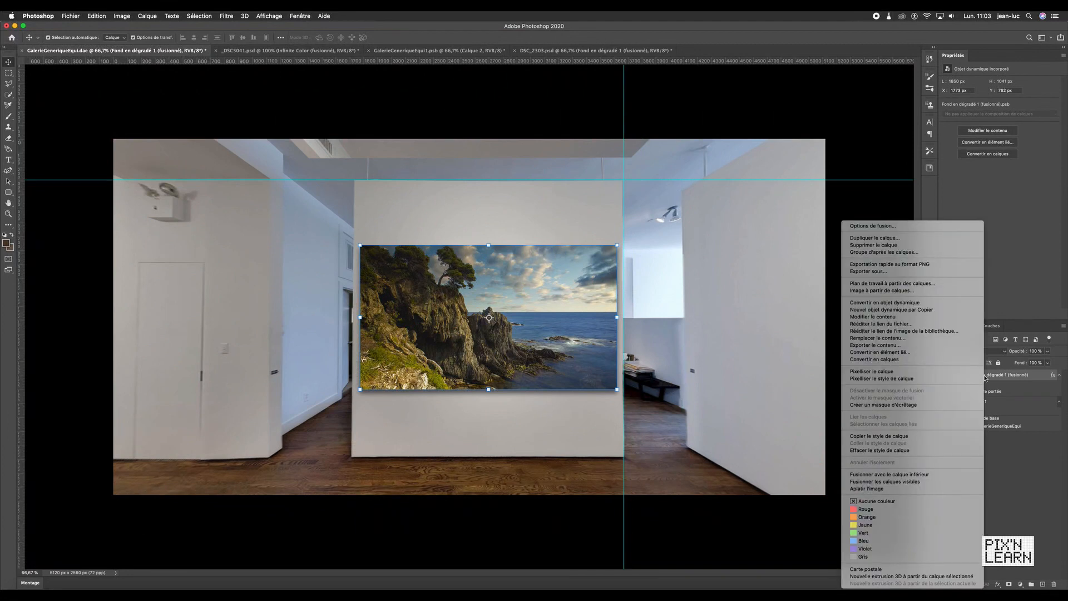
click(899, 478)
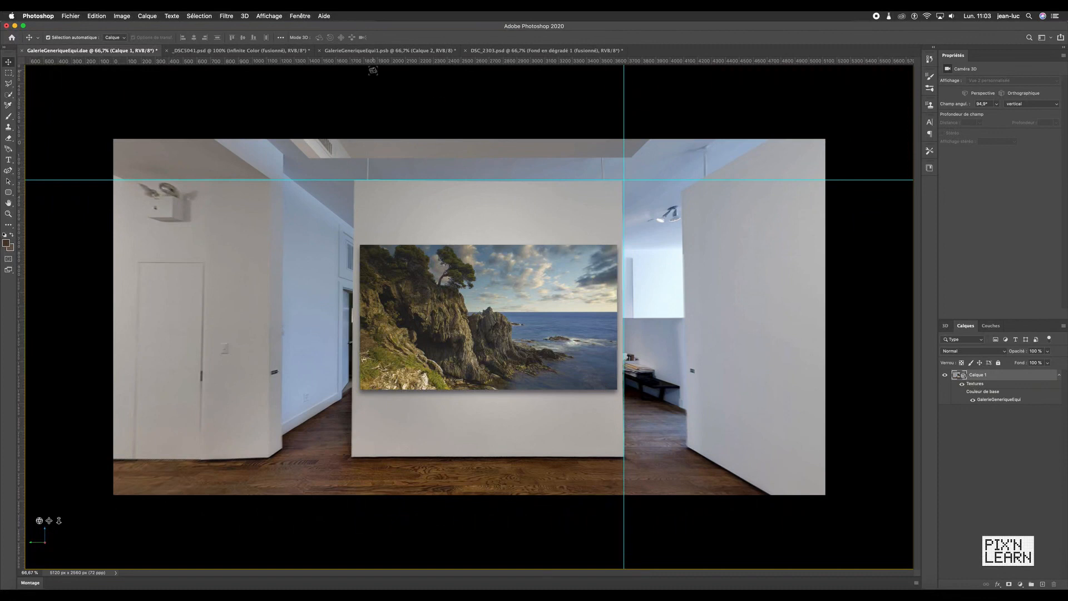
Return to the GalerieGeneriqueEqui1.psb texture and close it, saving its changes.
click(377, 51)
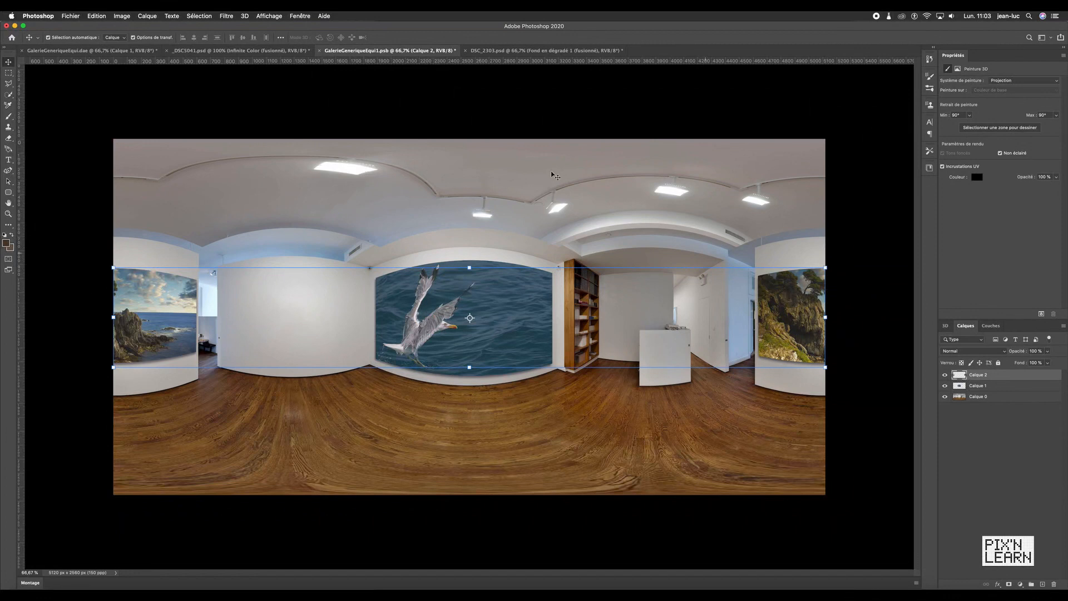
key(super+q)
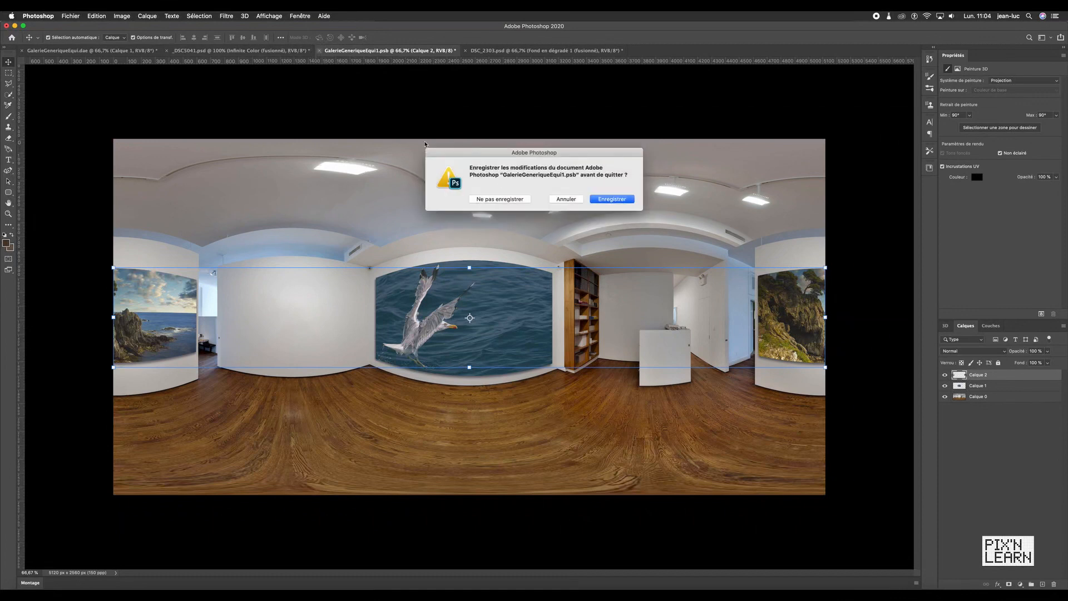
click(612, 198)
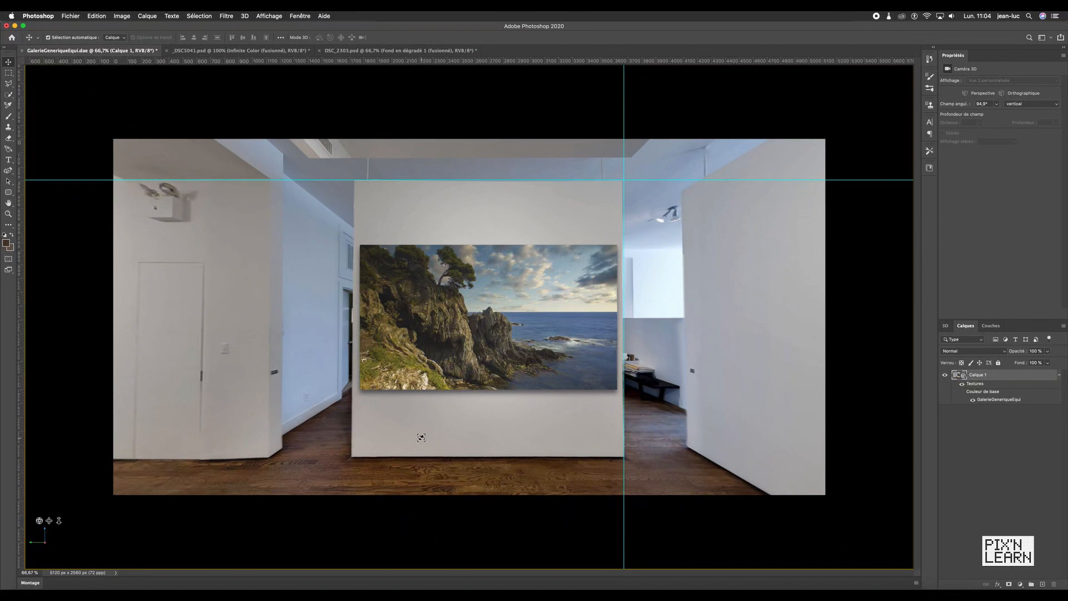
Rotate the panorama to face the empty wall and save it as GalerieGeneriqueEquiFin.psd, replacing the existing file and keeping Maximiser la compatibilité on.
mouse_move(422, 437)
mouse_down()
mouse_move(558, 422)
mouse_move(615, 467)
mouse_move(690, 439)
mouse_move(530, 431)
mouse_move(563, 439)
mouse_up()
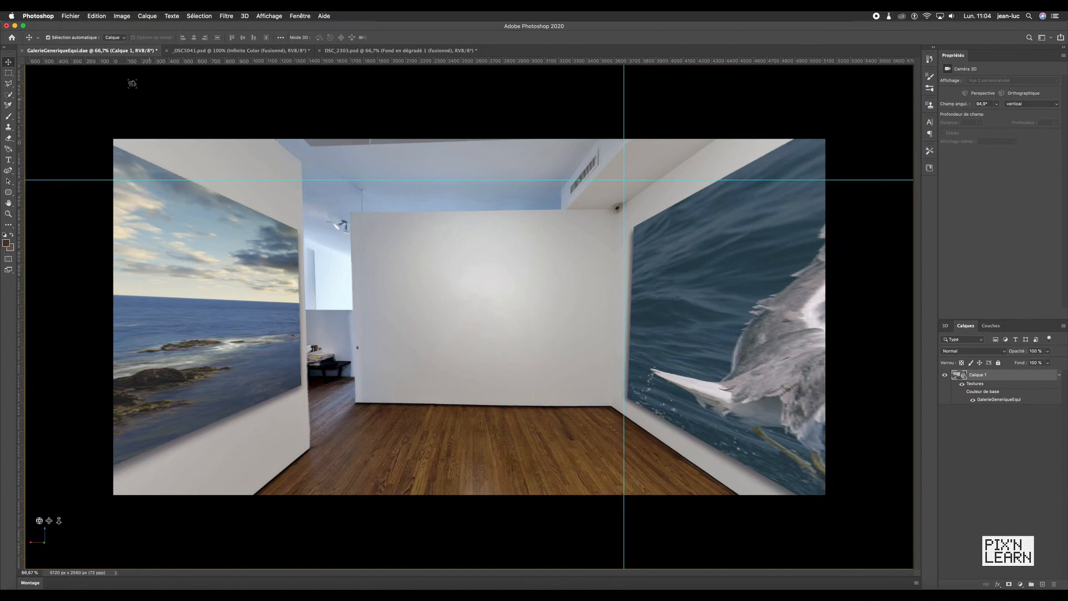
click(68, 17)
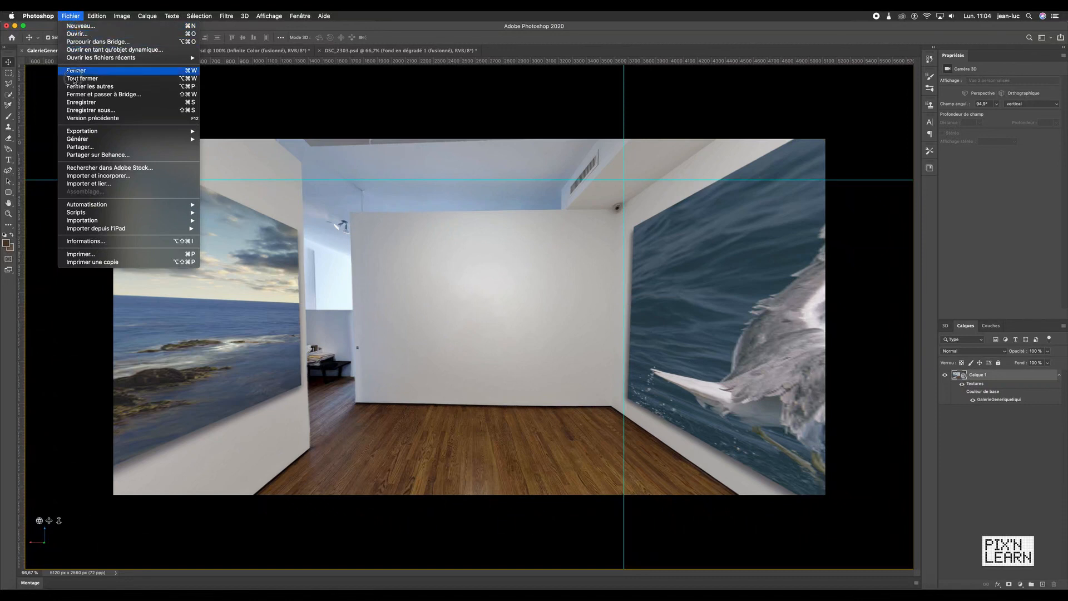
click(81, 111)
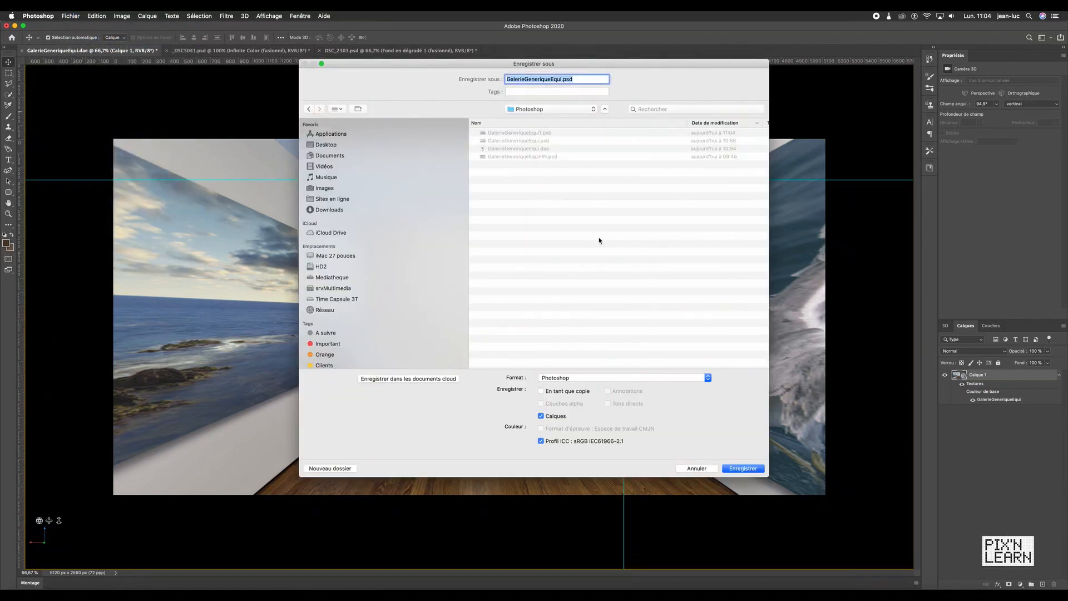
click(561, 79)
text(Fin)
click(739, 469)
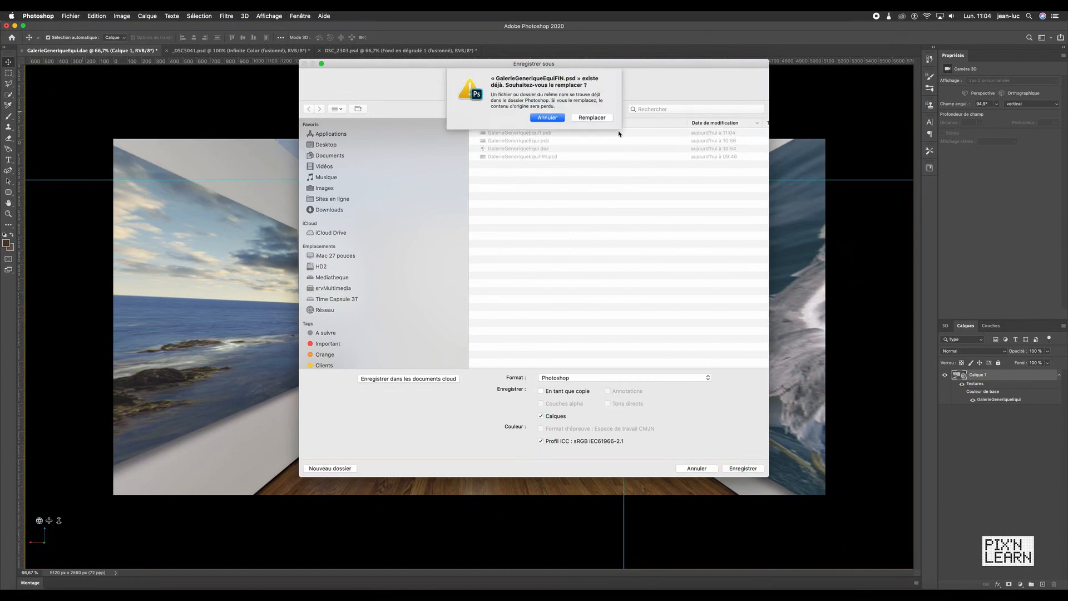
click(592, 118)
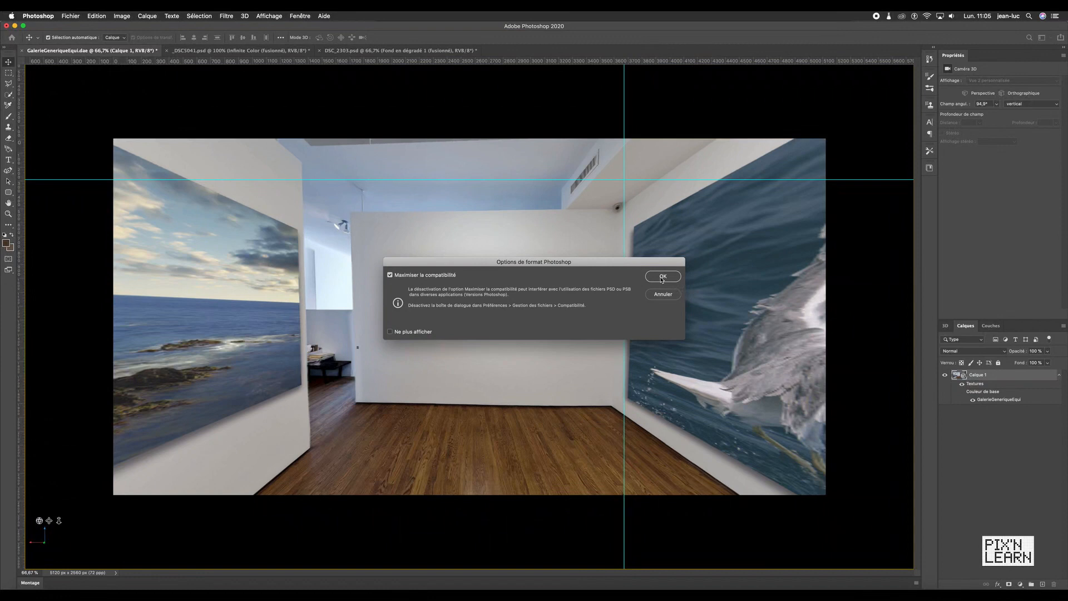
click(662, 280)
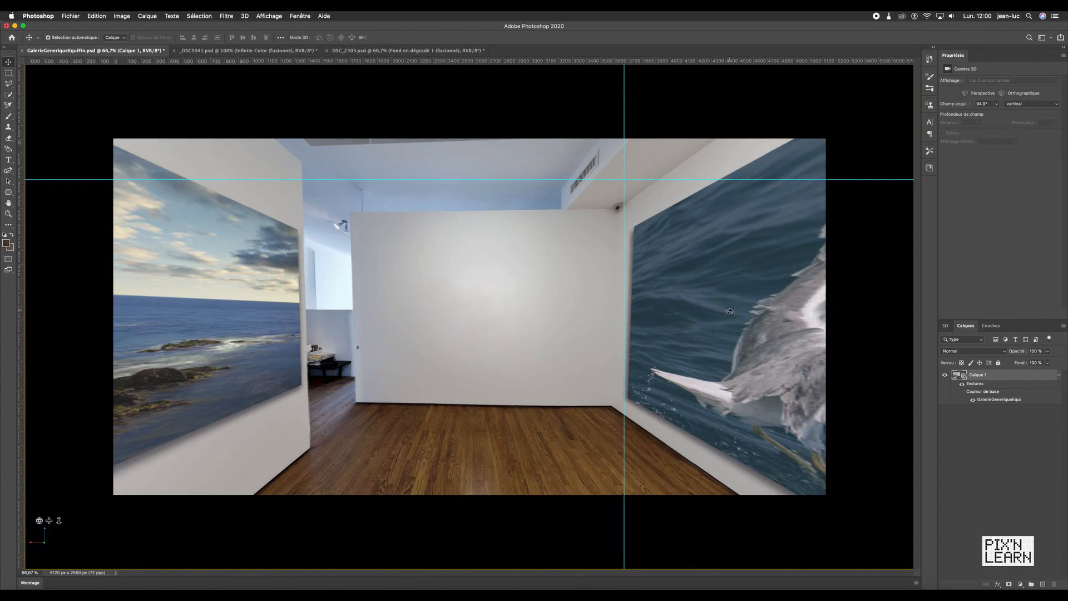
Export the spherical panorama from the 3D layer to the Desktop as the JPEG file equiFinal.jpg.
click(994, 379)
click(245, 16)
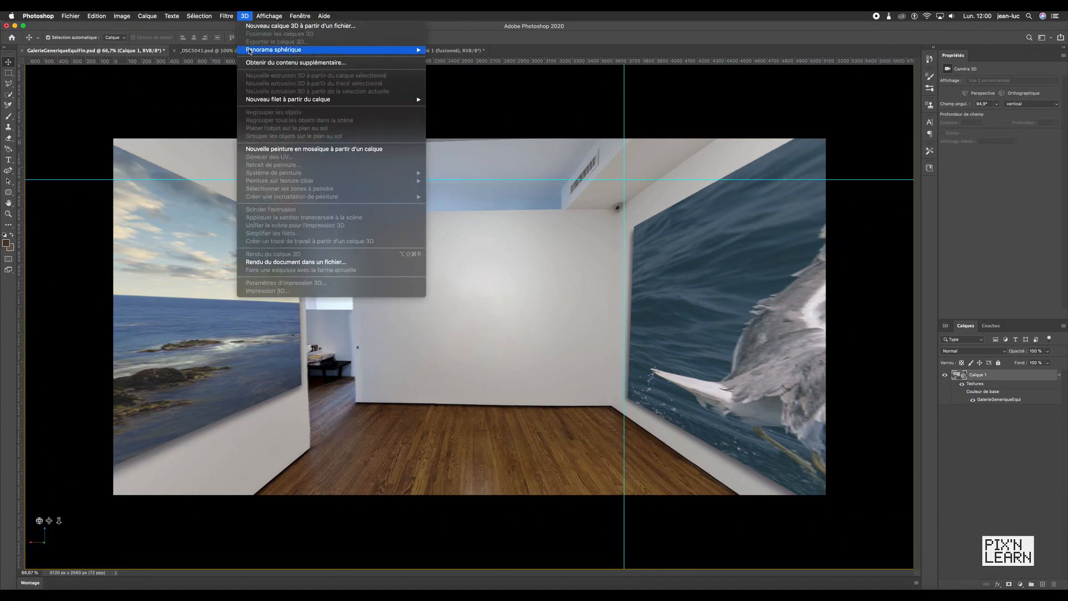
mouse_move(254, 54)
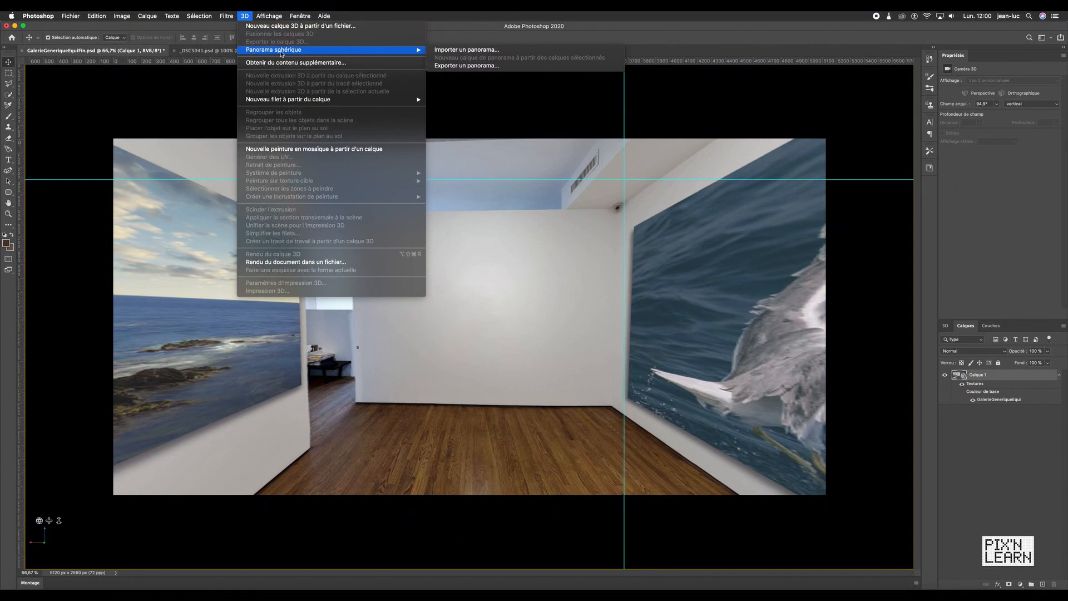
click(467, 66)
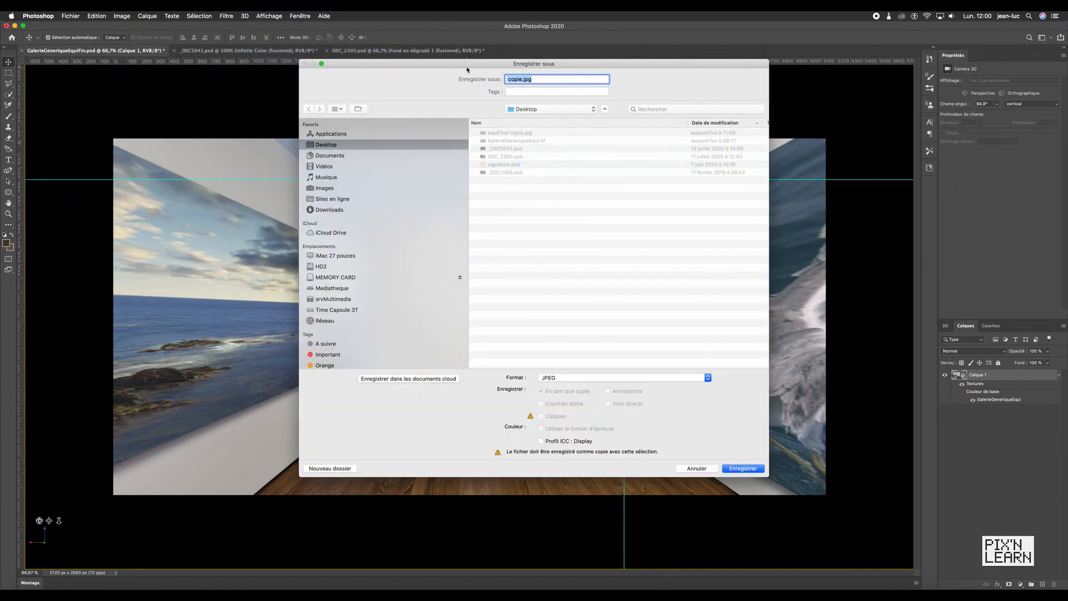
click(514, 78)
text(equiFinal)
click(581, 380)
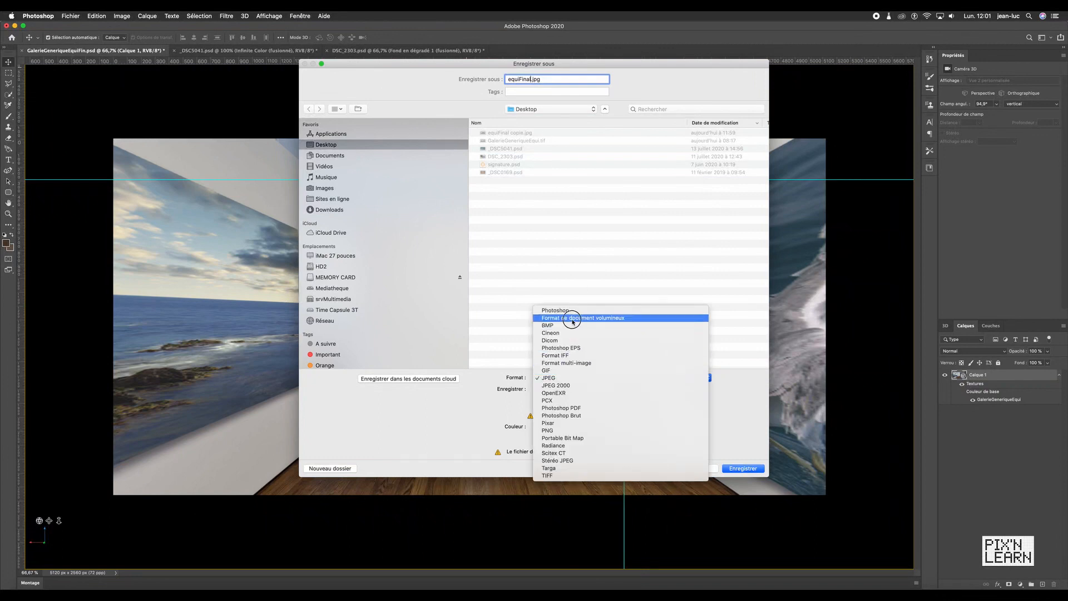
click(575, 379)
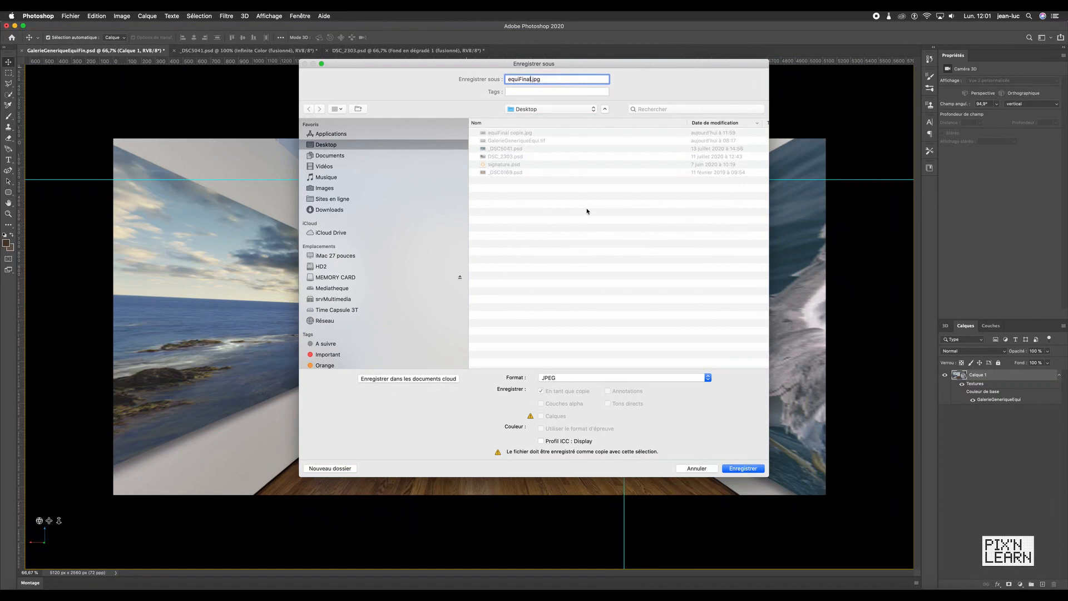
click(748, 469)
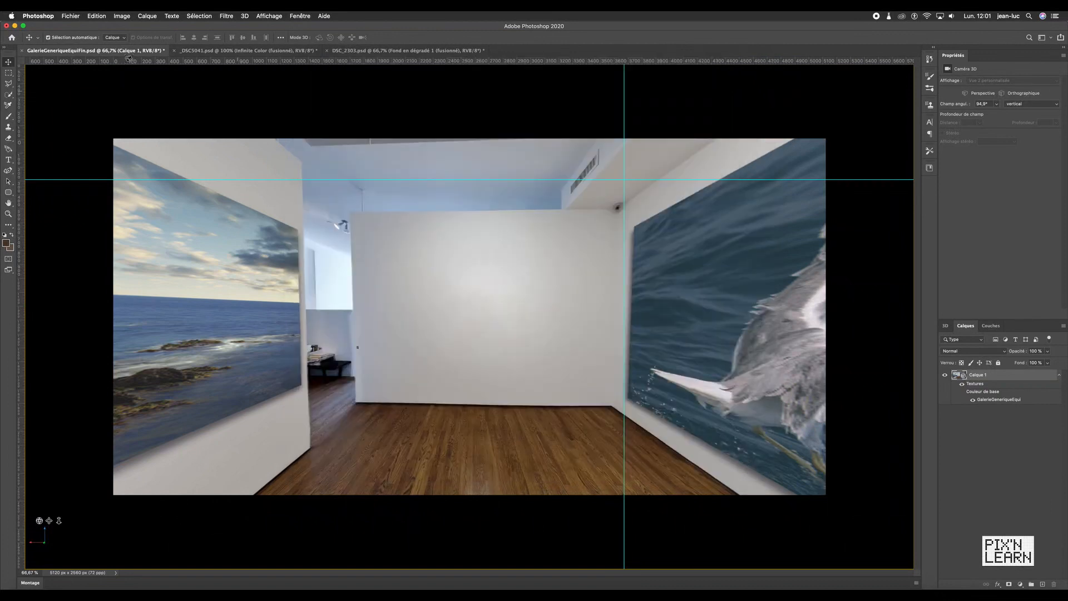
Minimize the Photoshop window, move equiFinal copie.jpg to the middle of the Desktop and preview it with Quick Look.
click(15, 26)
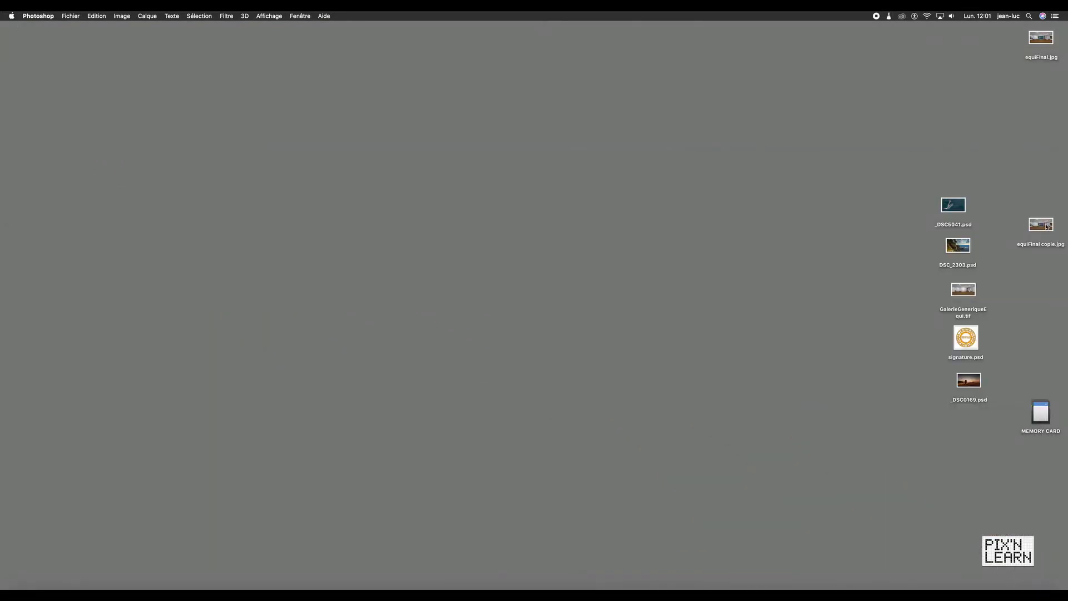
drag(1047, 225, 523, 194)
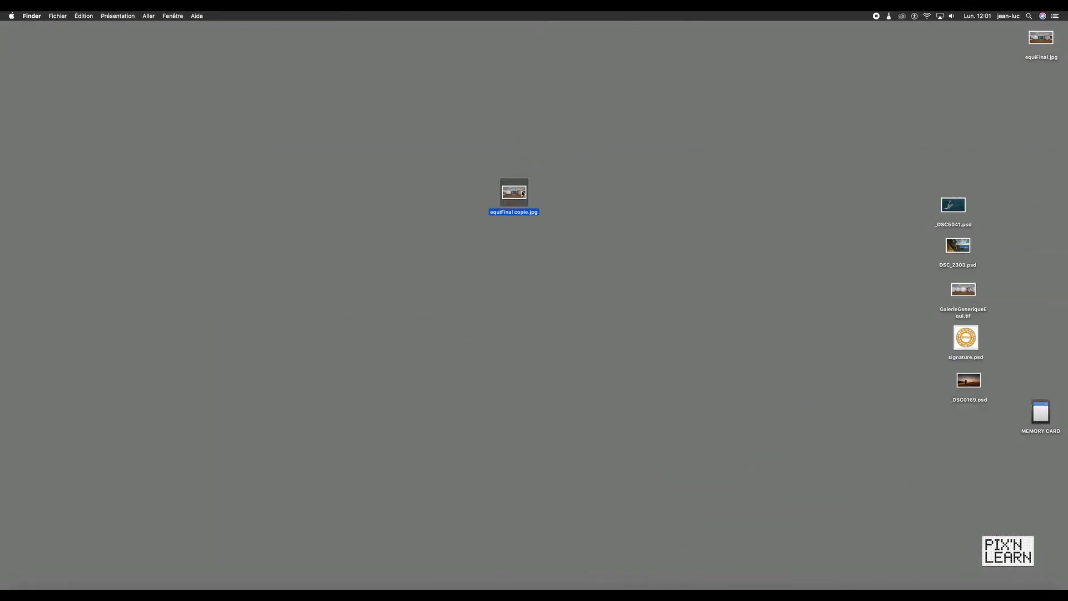
key(space)
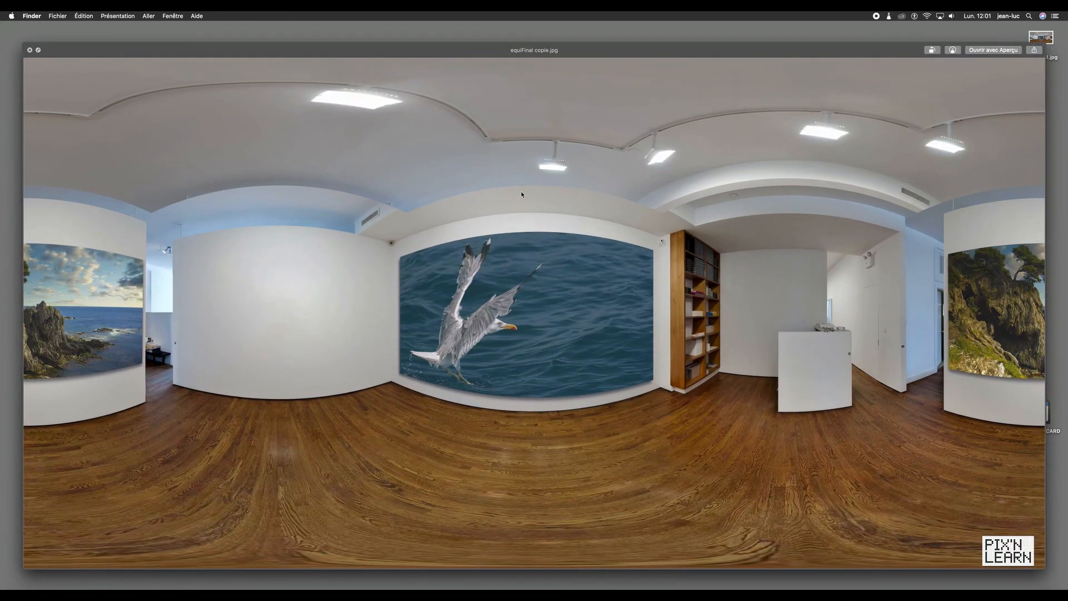